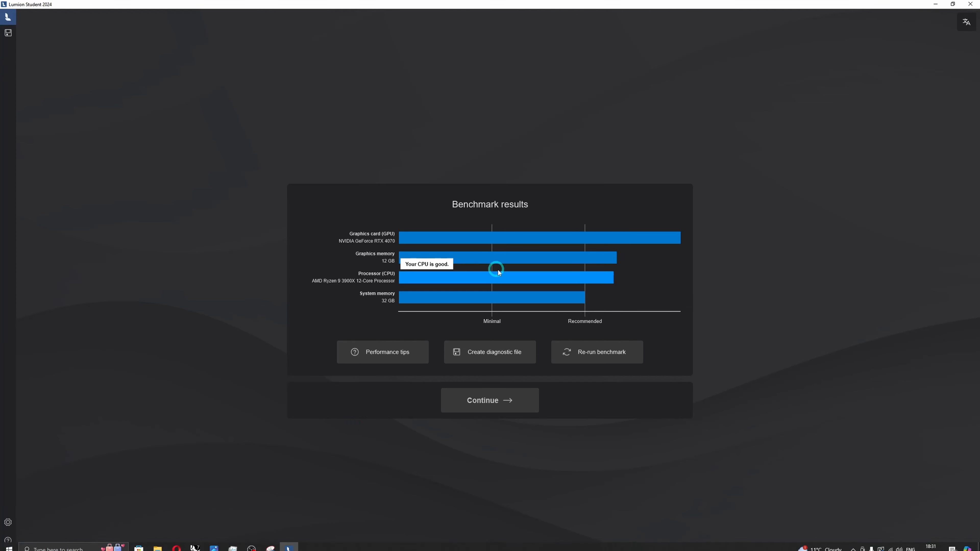
Continue past the benchmark results and open the choices for creating a new project.
mouse_move(420, 231)
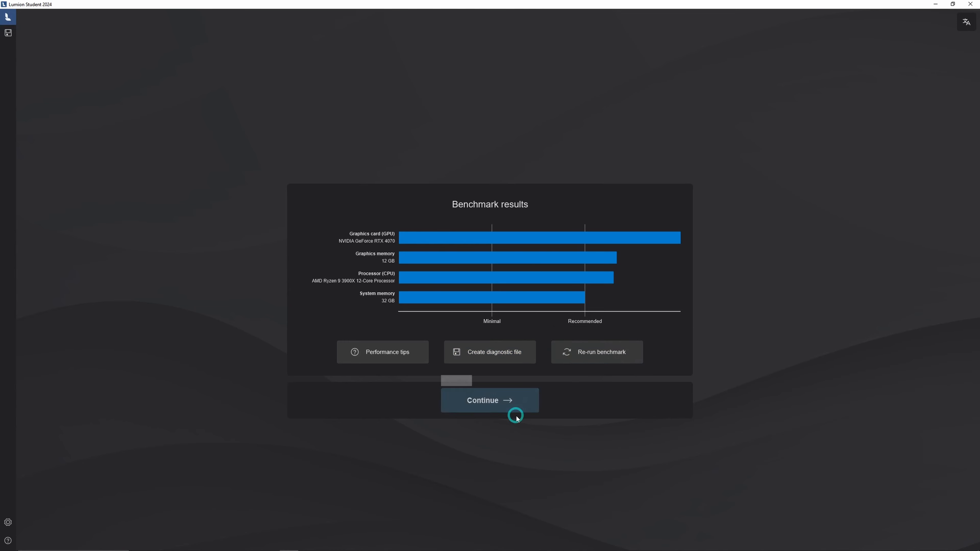
left_click(519, 404)
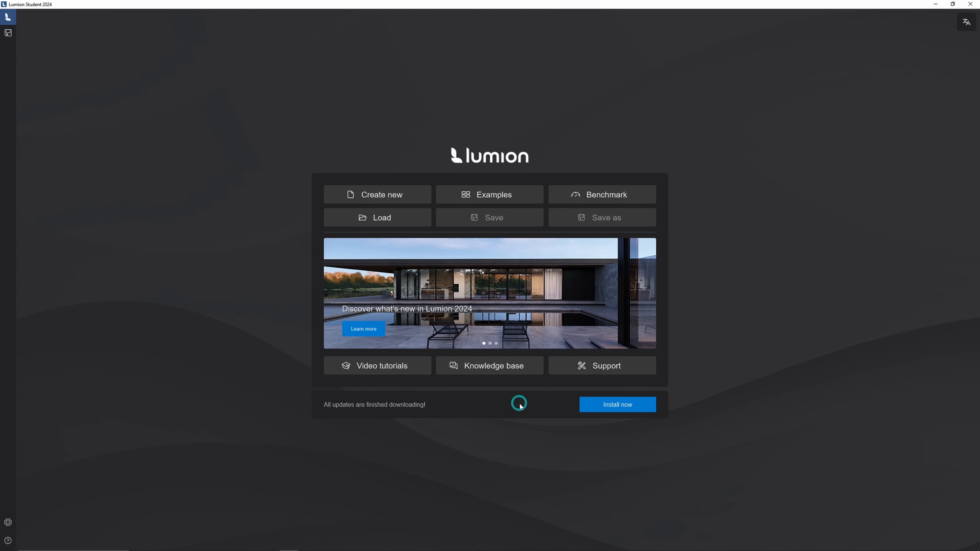
left_click(392, 199)
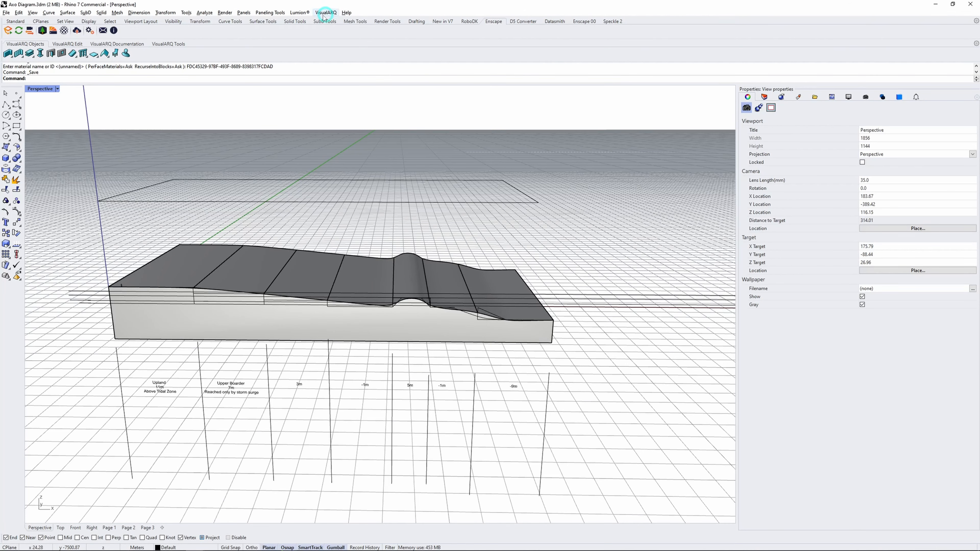
Switch to Rhino and start a LiveSync connection for the Axo Diagram terrain model.
left_click(300, 13)
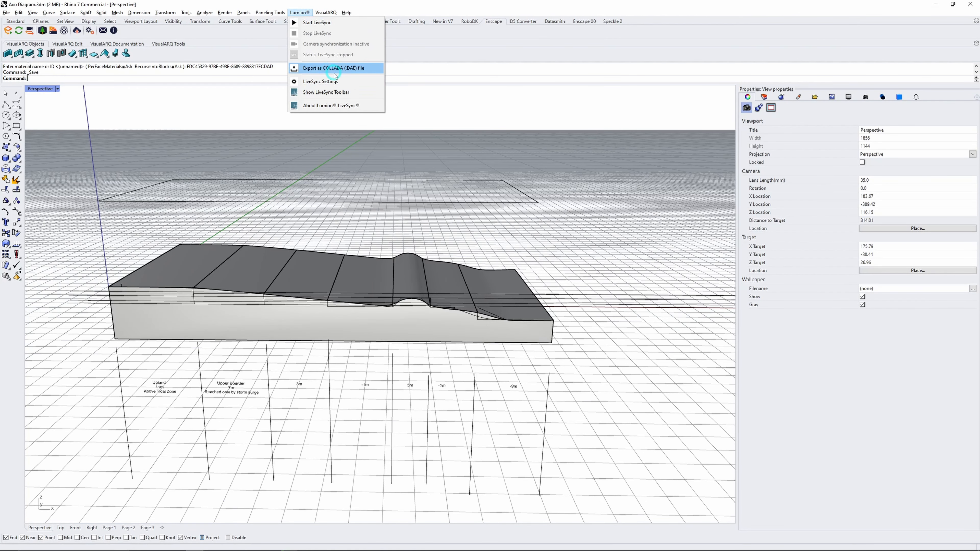
left_click(293, 480)
Select the placed clip plane in Lumion and open its rotation values for editing.
mouse_move(230, 548)
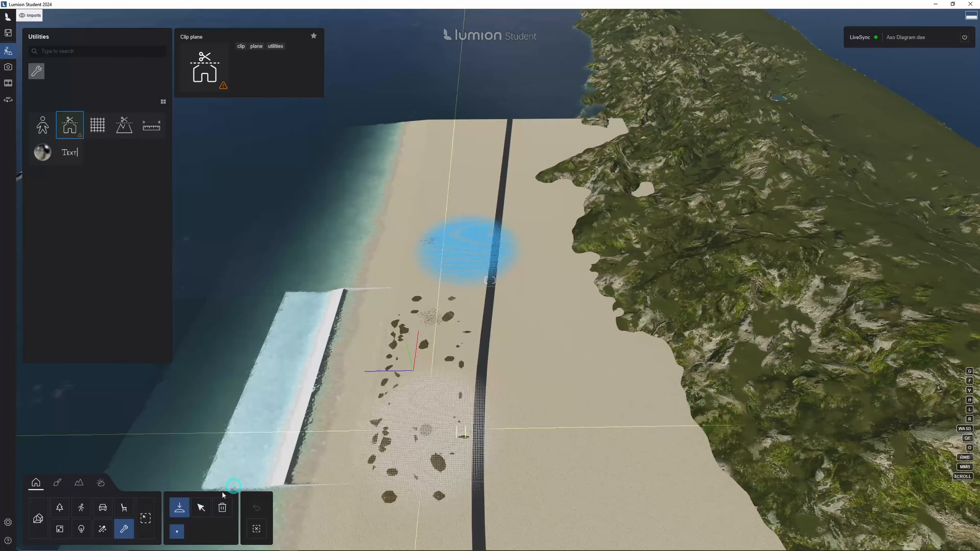
left_click(201, 507)
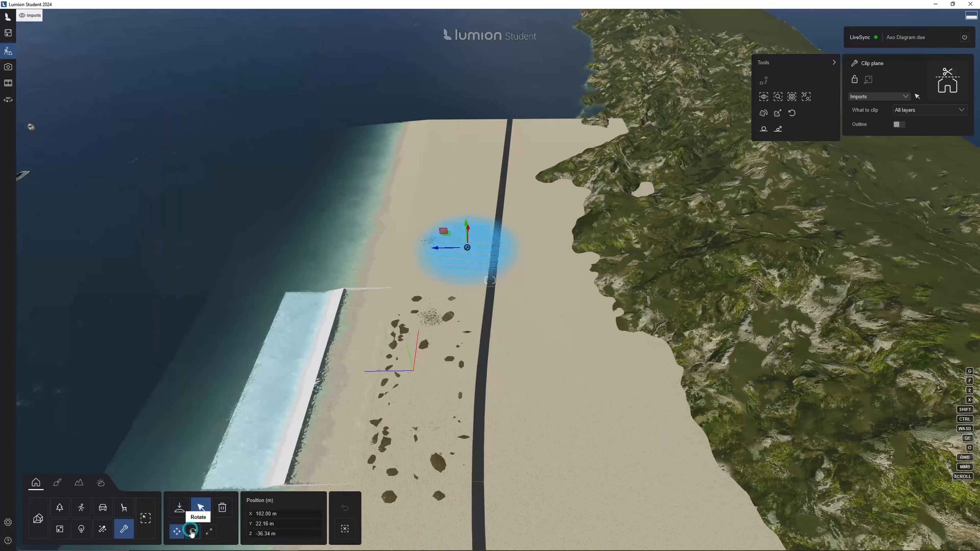
left_click(193, 532)
left_click(277, 513)
Set the imported Axo Diagram model's Y position to 0 m and lower the ocean's water height.
left_click_drag(652, 293, 537, 479)
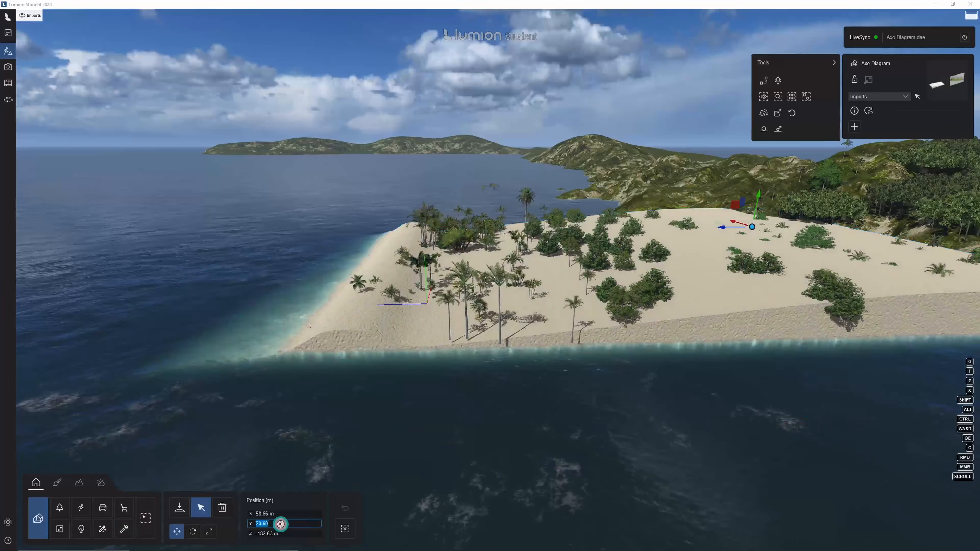
left_click(267, 524)
type("0")
key("Return")
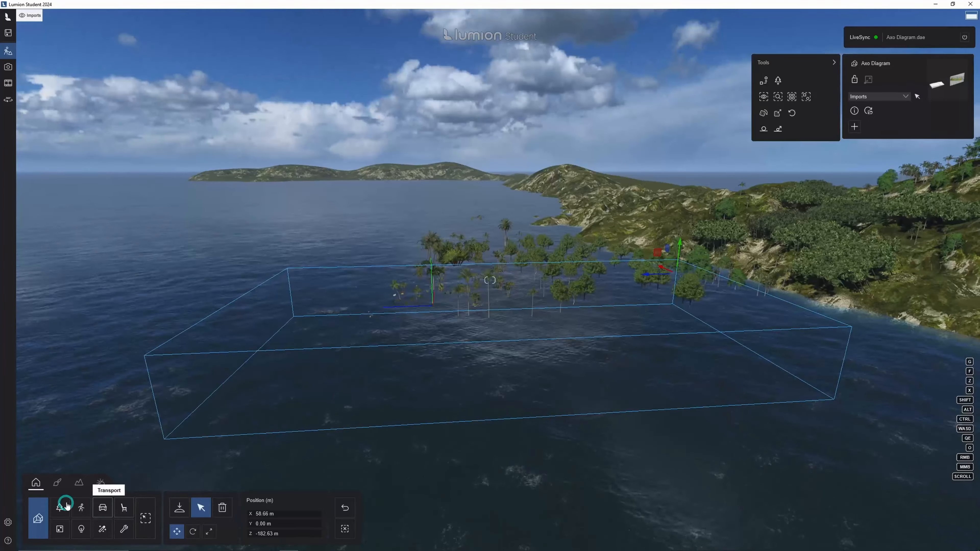
left_click(78, 483)
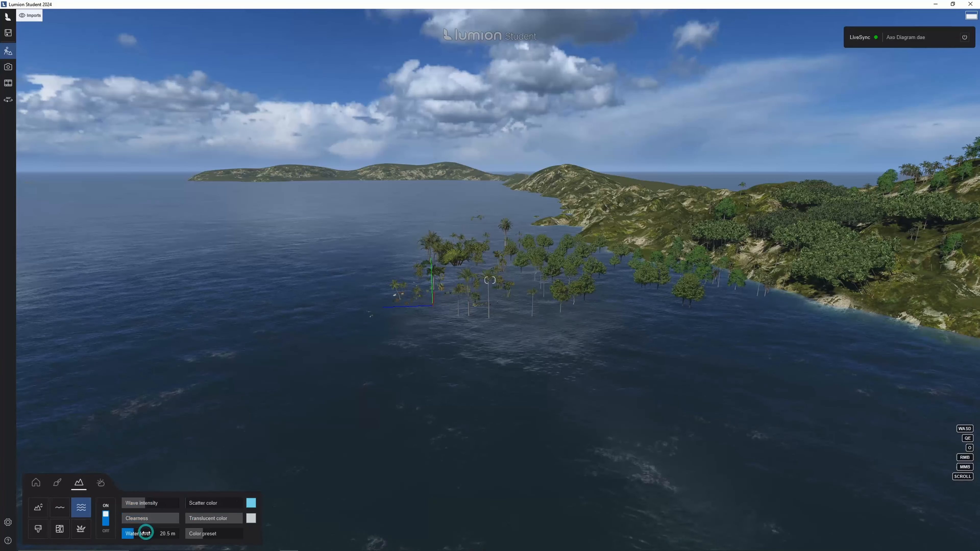
left_click_drag(145, 532, 130, 533)
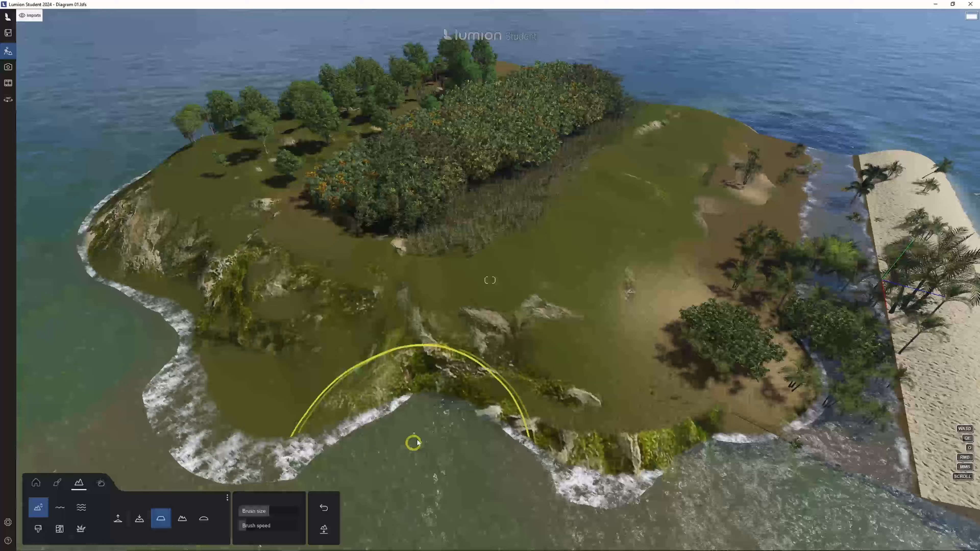
Flatten the terrain along the near shoreline and carve branching river channels lengthwise through the grassy land.
mouse_move(418, 442)
left_mouse_down()
mouse_move(495, 398)
mouse_move(754, 471)
left_mouse_up()
left_click(140, 519)
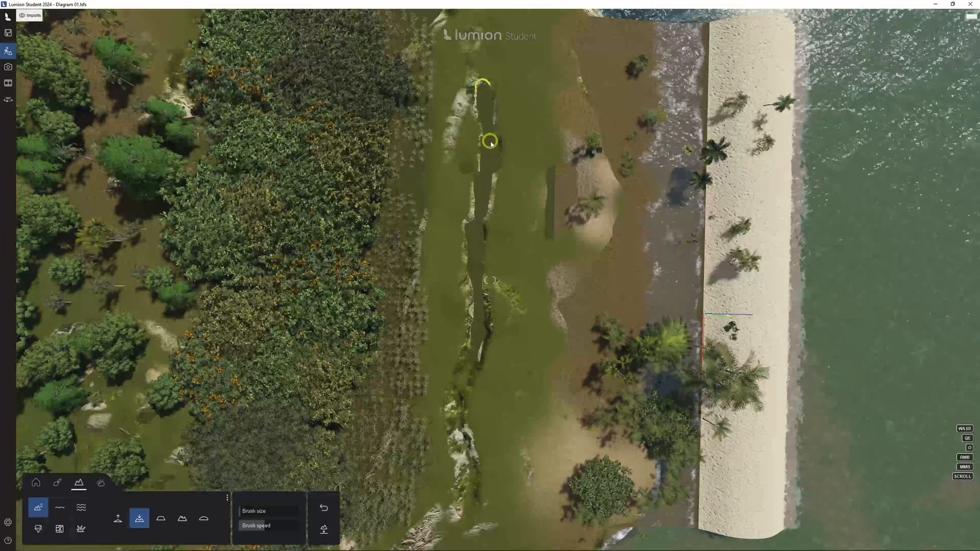
mouse_move(491, 143)
left_mouse_down()
mouse_move(488, 416)
mouse_move(505, 398)
mouse_move(476, 356)
left_mouse_up()
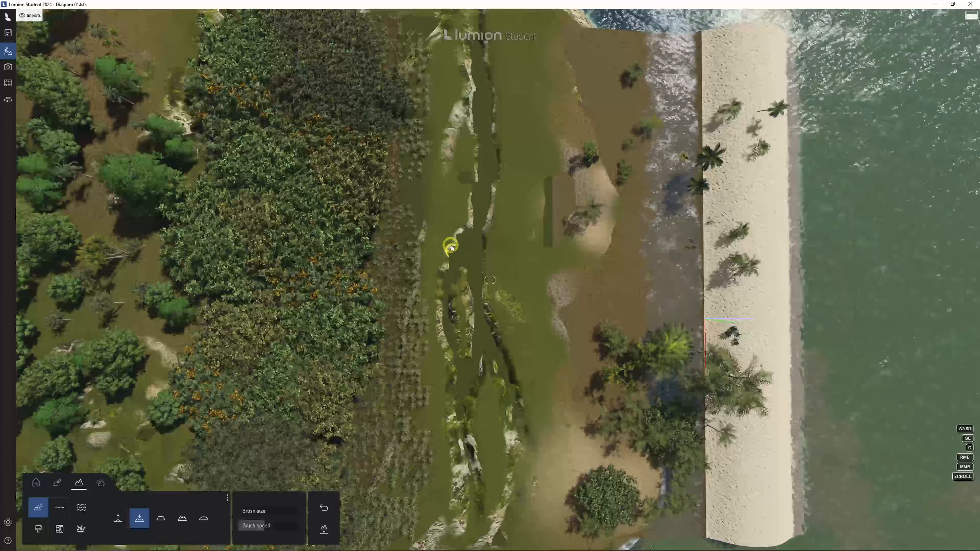
mouse_move(486, 226)
left_mouse_down()
mouse_move(526, 115)
mouse_move(474, 108)
mouse_move(512, 228)
mouse_move(528, 497)
left_mouse_up()
Place a water surface over the carved river channels and fit it to cover their full length.
left_click(36, 482)
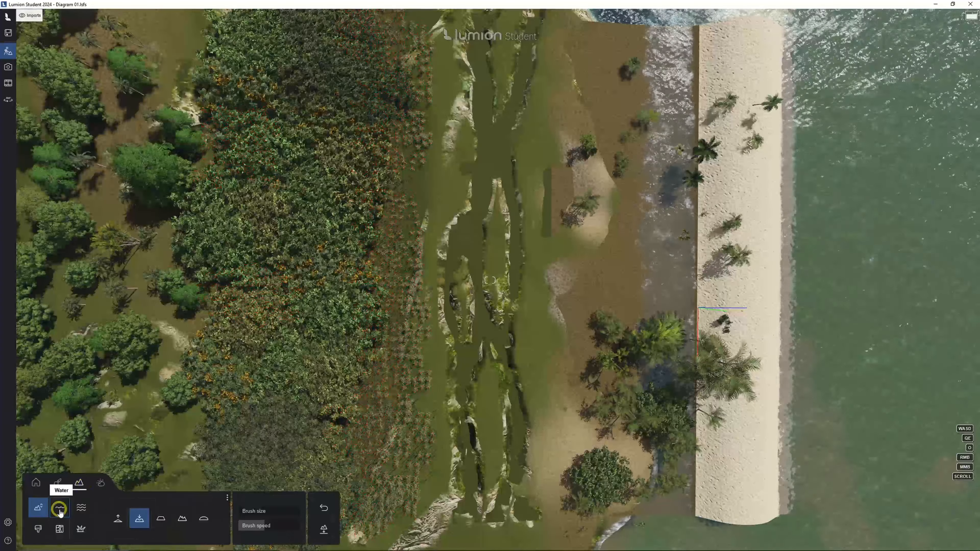
left_click(60, 512)
mouse_move(448, 214)
left_mouse_down()
mouse_move(495, 253)
mouse_move(536, 491)
mouse_move(477, 109)
left_mouse_up()
right_click_drag(529, 271, 530, 157)
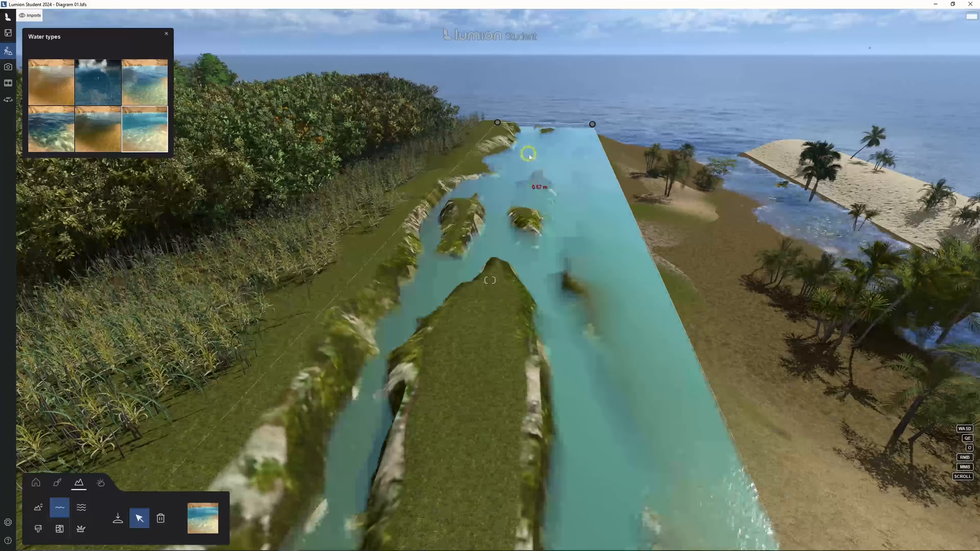
key("s")
left_click(39, 508)
right_click_drag(497, 270, 498, 425)
left_click(60, 508)
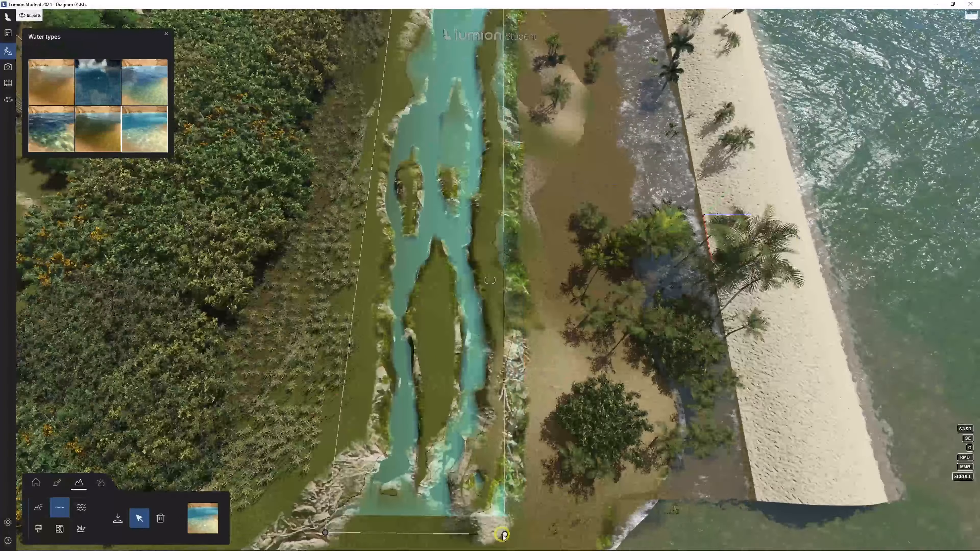
Resculpt the far end of the river, lowering the ground there with an adjusted terrain brush.
left_click(38, 507)
left_click_drag(496, 66, 518, 123)
key("s")
left_click(139, 519)
mouse_move(252, 511)
left_mouse_down()
mouse_move(240, 511)
mouse_move(263, 526)
left_mouse_up()
left_click_drag(492, 73, 448, 101)
Raise the terrain of the islands between the river channels.
left_click(118, 518)
left_click_drag(459, 193, 451, 248)
key("s")
left_click_drag(440, 329, 453, 372)
right_click_drag(452, 372, 463, 231)
Try to reshape the river's beach-side bank with a larger terrain brush and undo the stroke.
left_click_drag(239, 511, 270, 511)
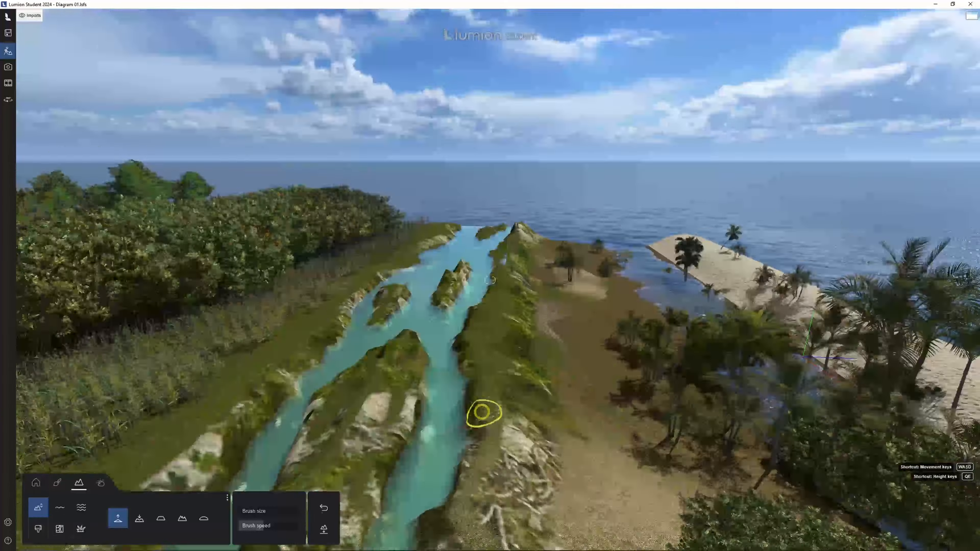
left_click(161, 518)
left_click_drag(483, 411, 469, 293)
left_click(326, 508)
key("s")
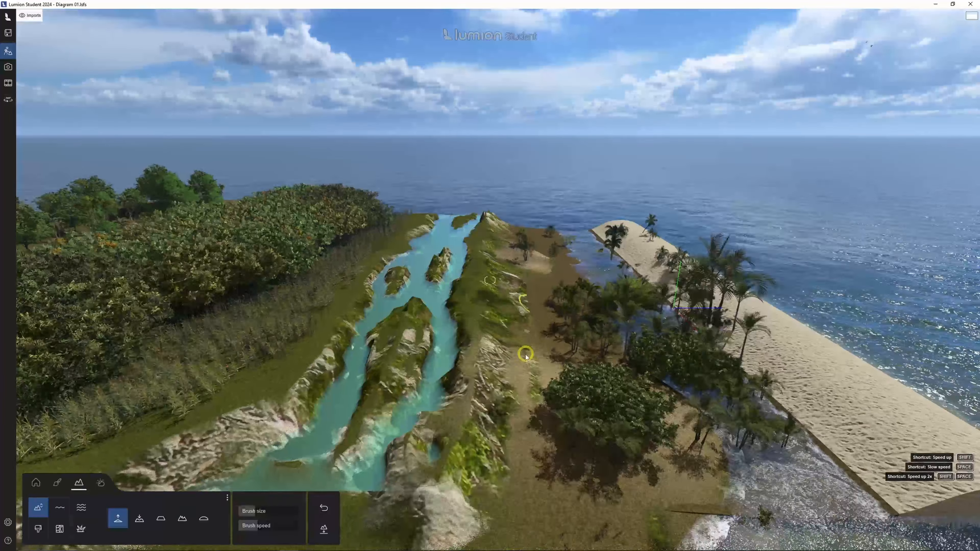
Change the river's water type to Mountain.
key("w")
right_click_drag(443, 474, 421, 510)
left_click(60, 507)
left_click(203, 518)
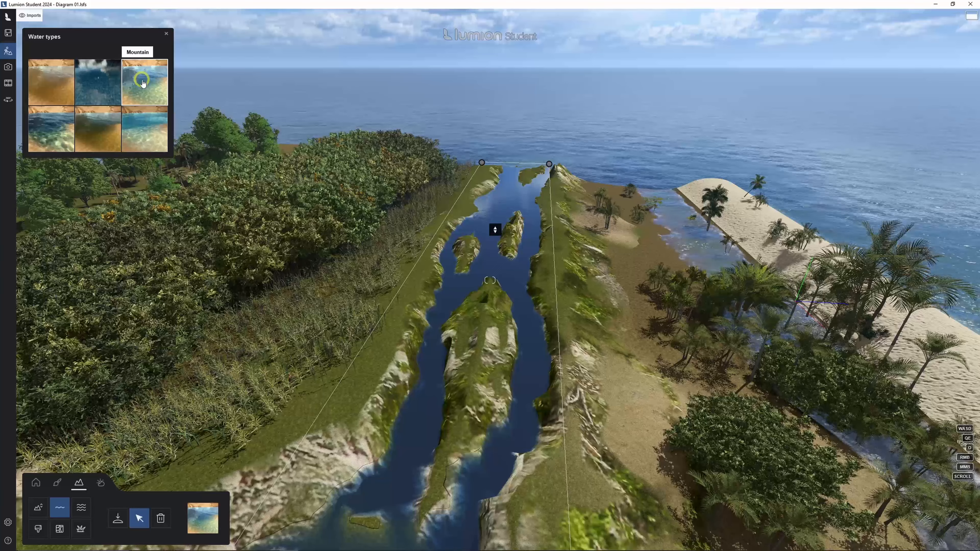
Adjust the landscape texture's tile size and paint the sand texture along both riverbanks.
left_click(59, 535)
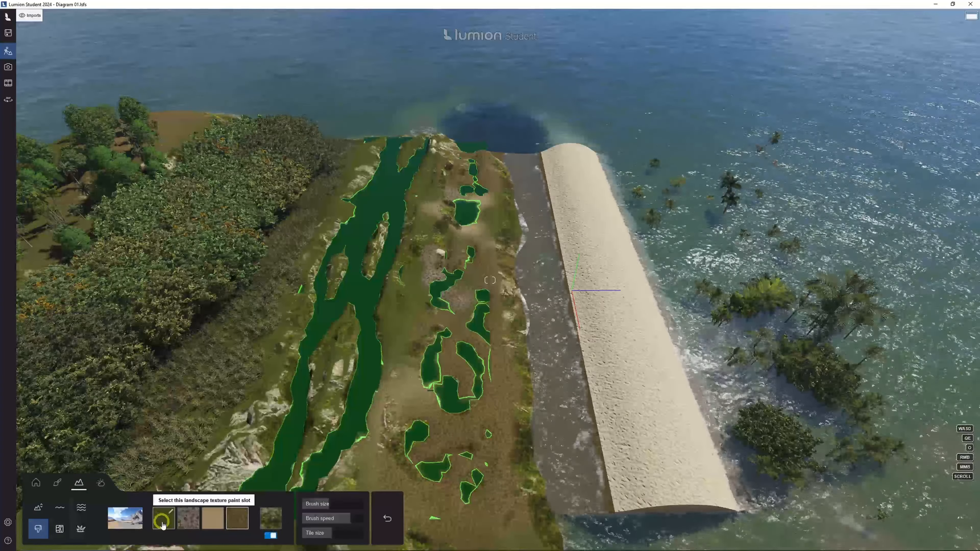
left_click_drag(327, 535, 332, 534)
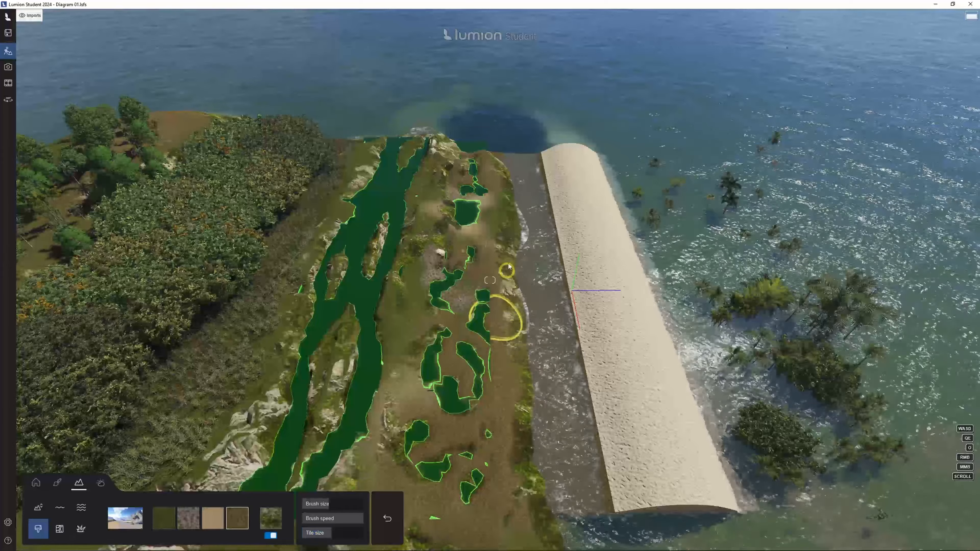
left_click_drag(397, 405, 430, 146)
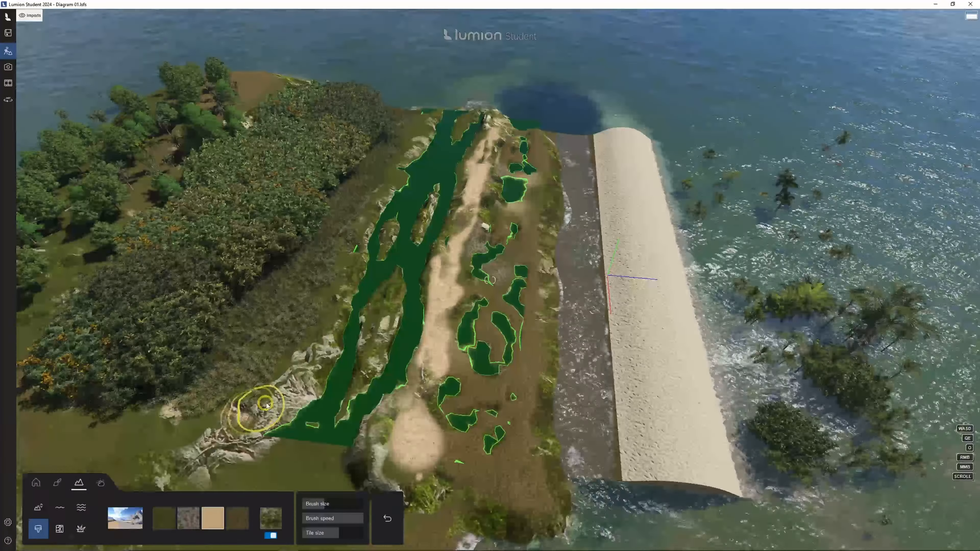
left_click_drag(258, 405, 404, 131)
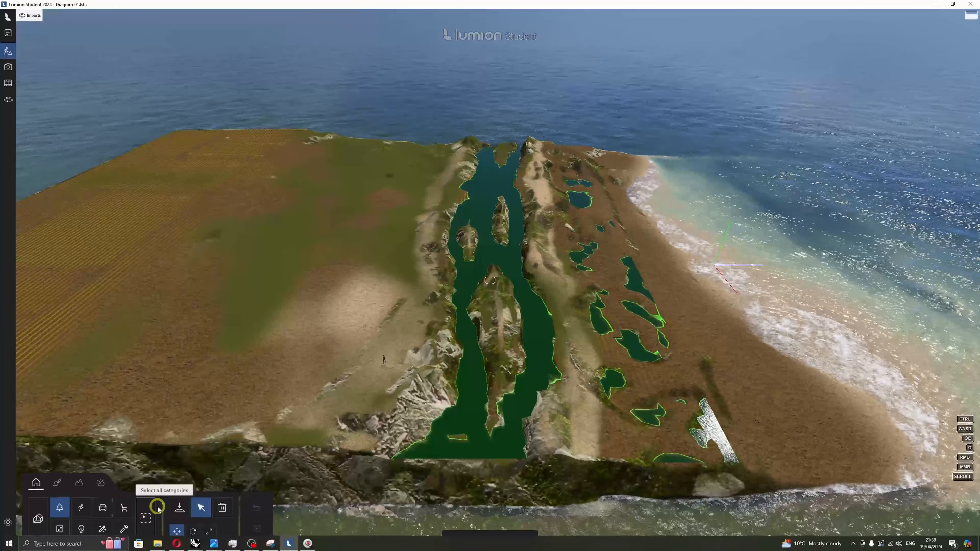
Place Wild Grass1 plants on the islands in the river.
left_click(176, 510)
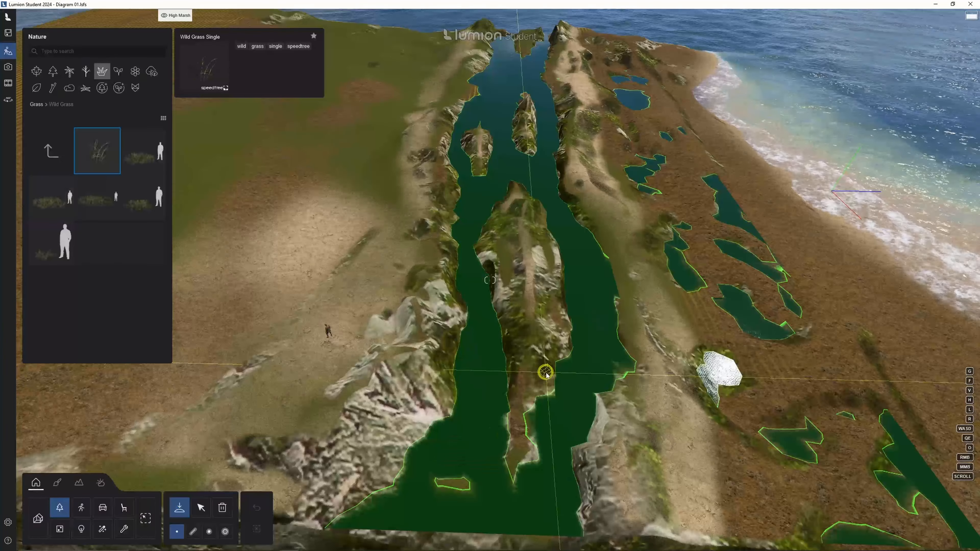
left_click(142, 151)
scroll(525, 316, "up", 3)
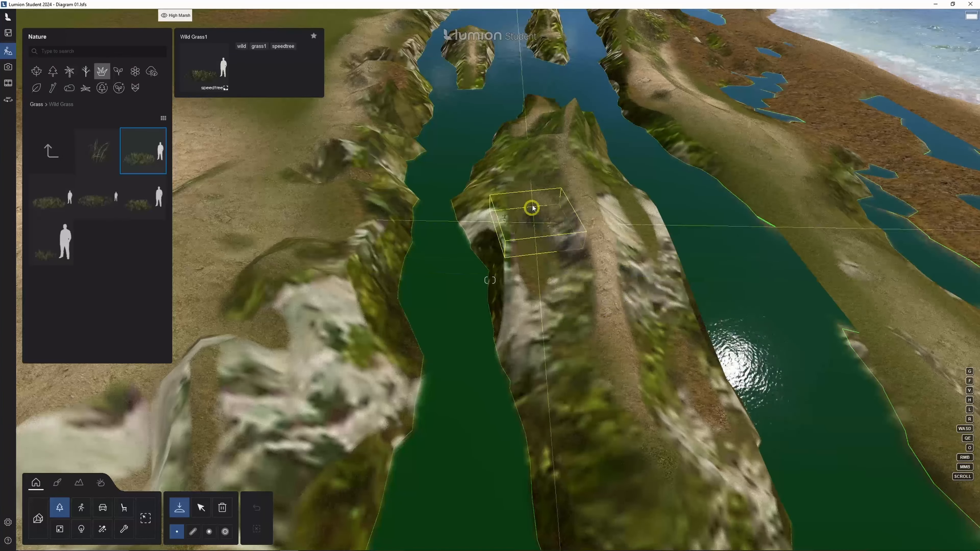
scroll(610, 280, "down", 5)
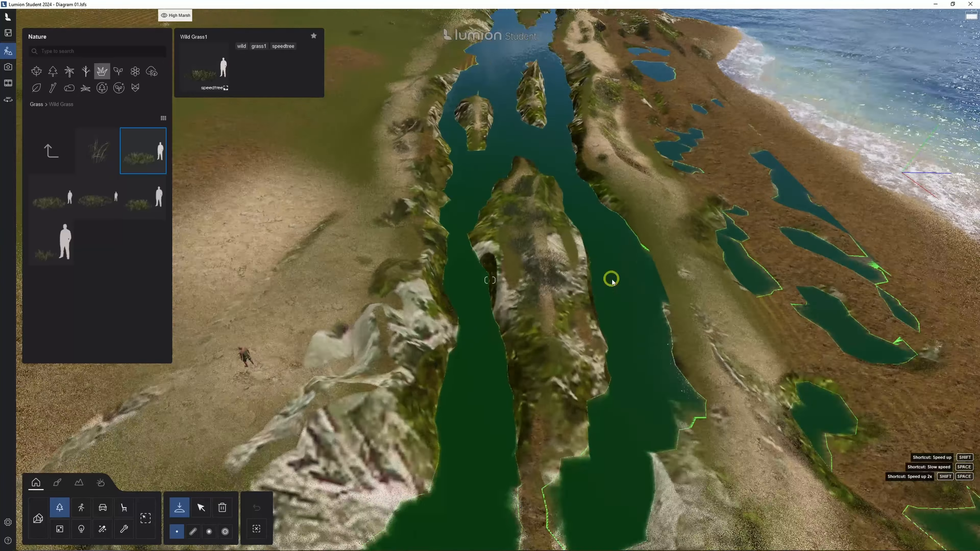
scroll(551, 333, "down", 4)
right_click_drag(551, 332, 532, 131)
Select all Wild Grass1 plants along the river and scale them up.
left_click(201, 507)
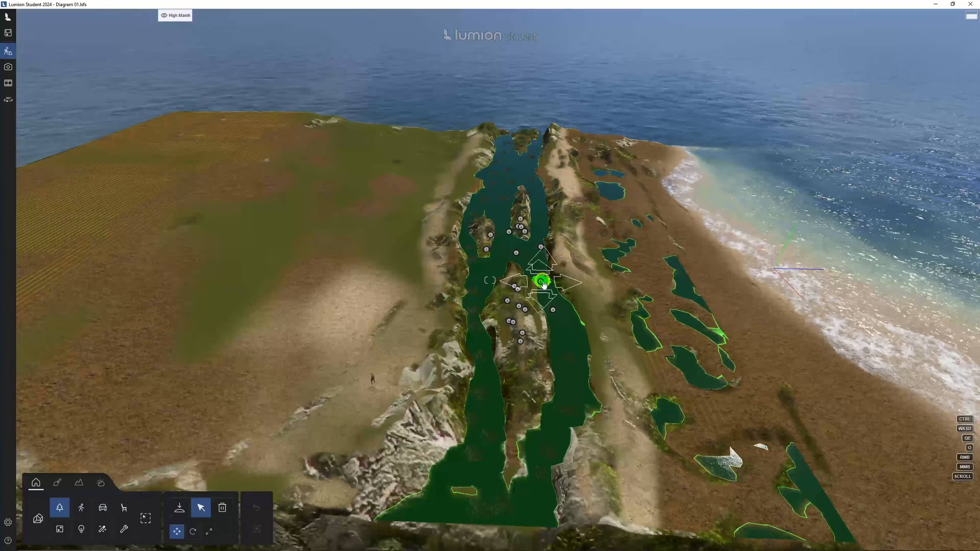
left_click(541, 281)
left_click(791, 72)
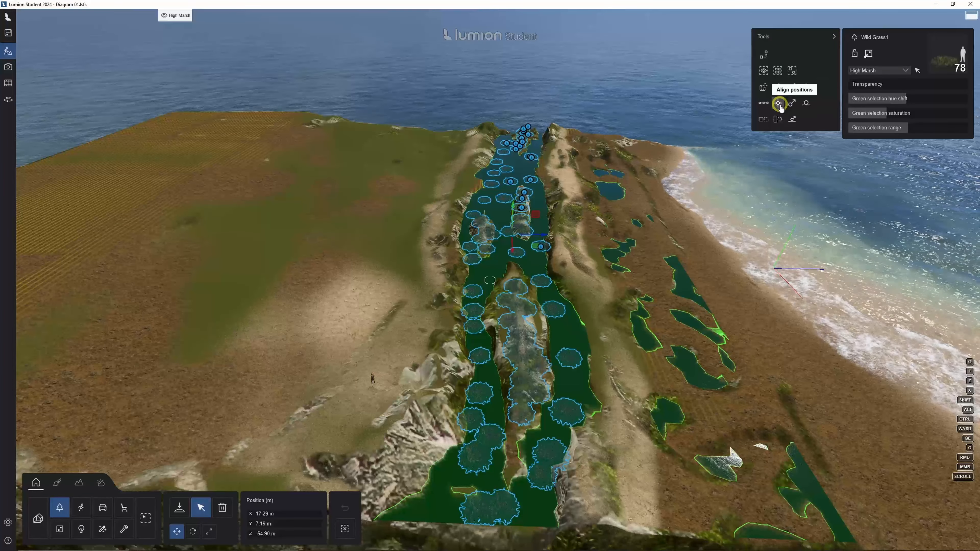
left_click(805, 105)
left_click(345, 508)
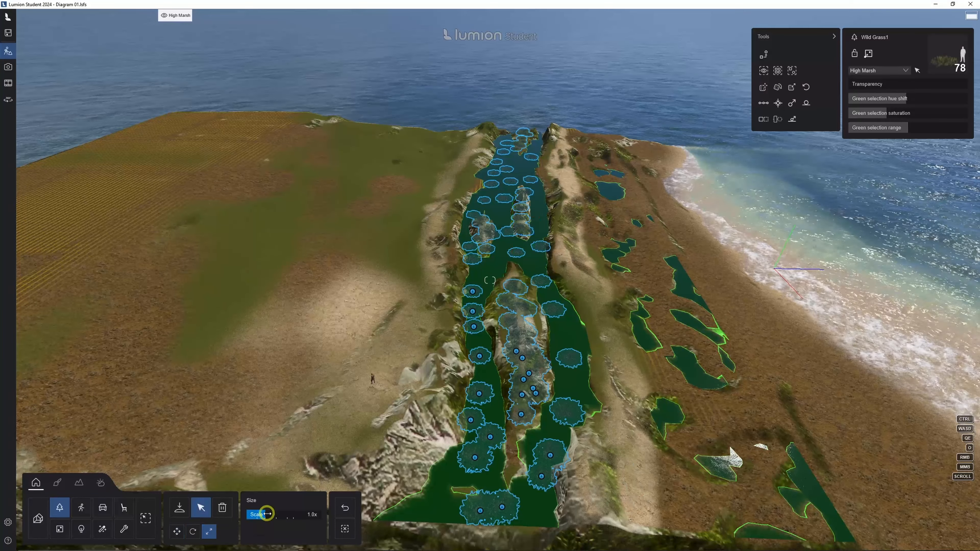
left_click_drag(266, 514, 280, 515)
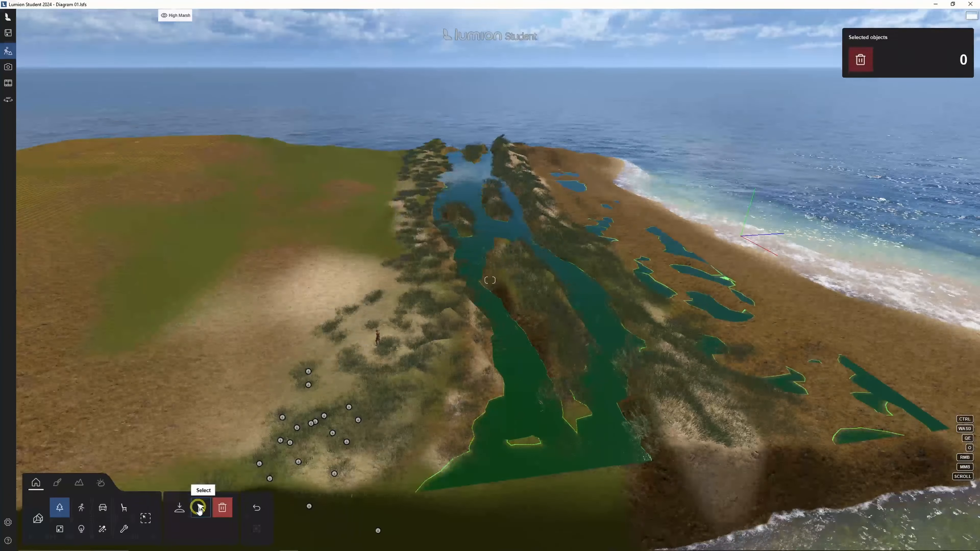
Select the plants covering the river and its inland bank with a selection box.
left_click_drag(502, 127, 270, 483, "ctrl")
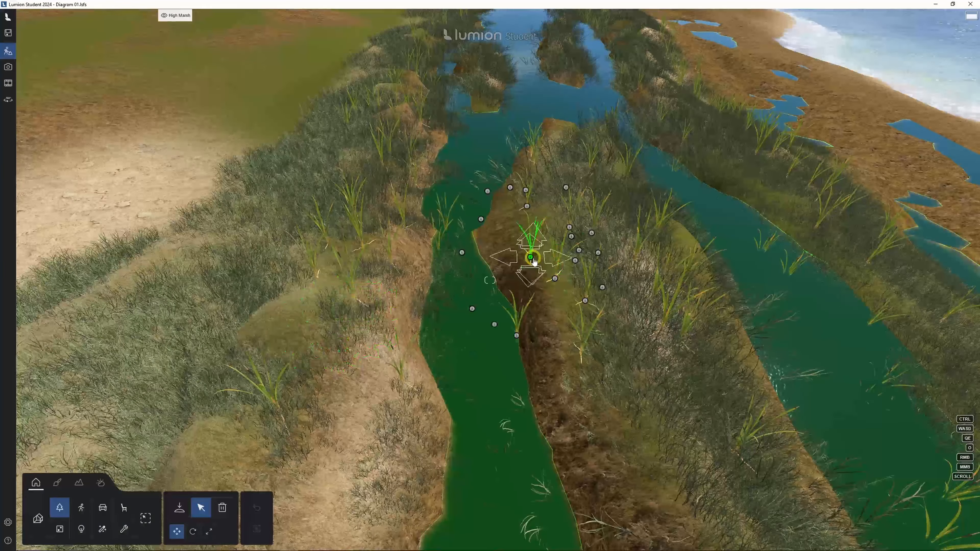
Select all Bulrush 001 plants in the marsh and set their green selection hue shift to 41%.
left_click(534, 262)
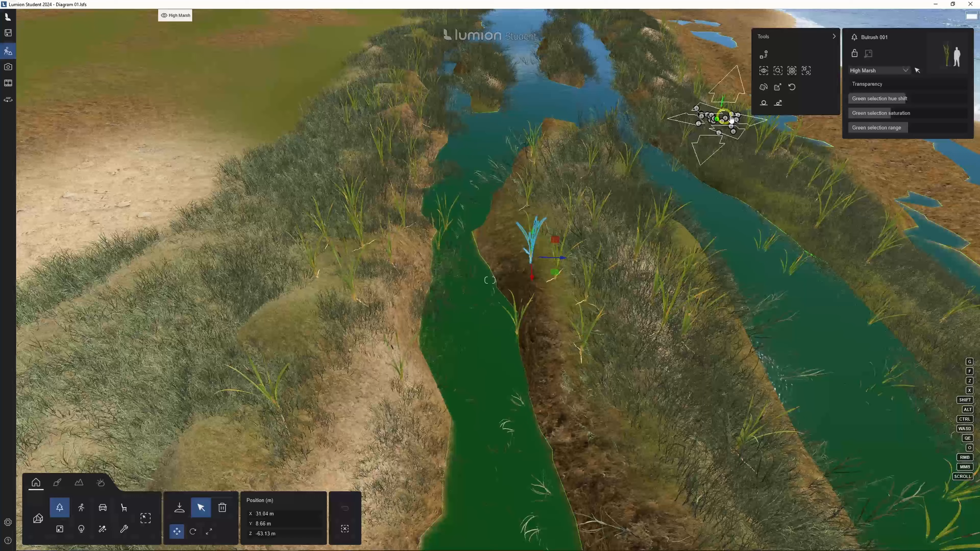
left_click(793, 72)
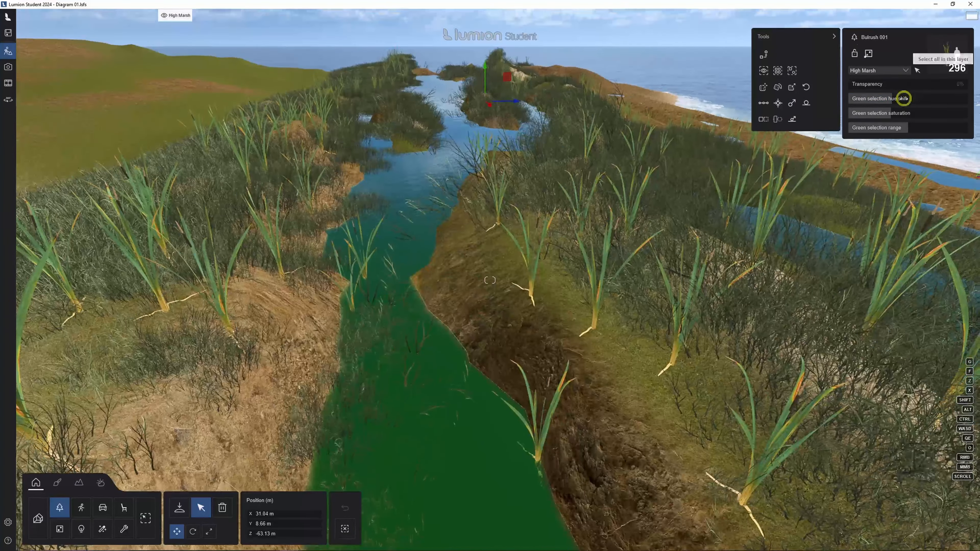
left_click(875, 98)
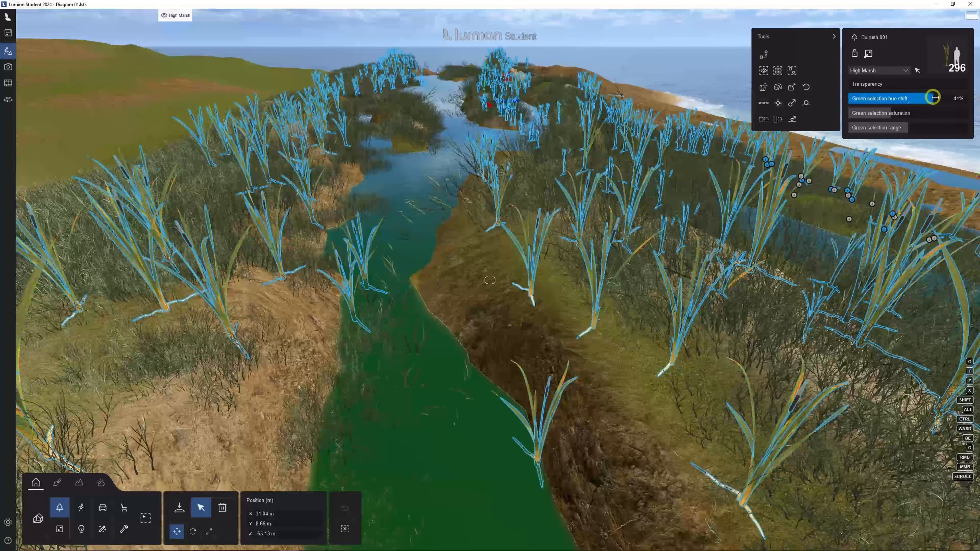
right_click_drag(690, 300, 595, 297)
key("s")
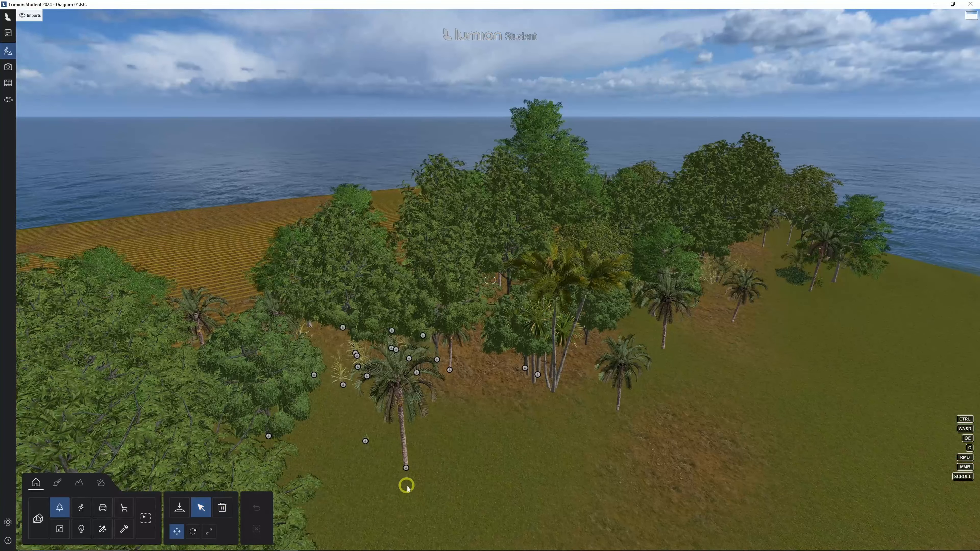
Select all the DatePalmStr trees scattered around the forest and grassland.
left_click(404, 484)
left_click(790, 71)
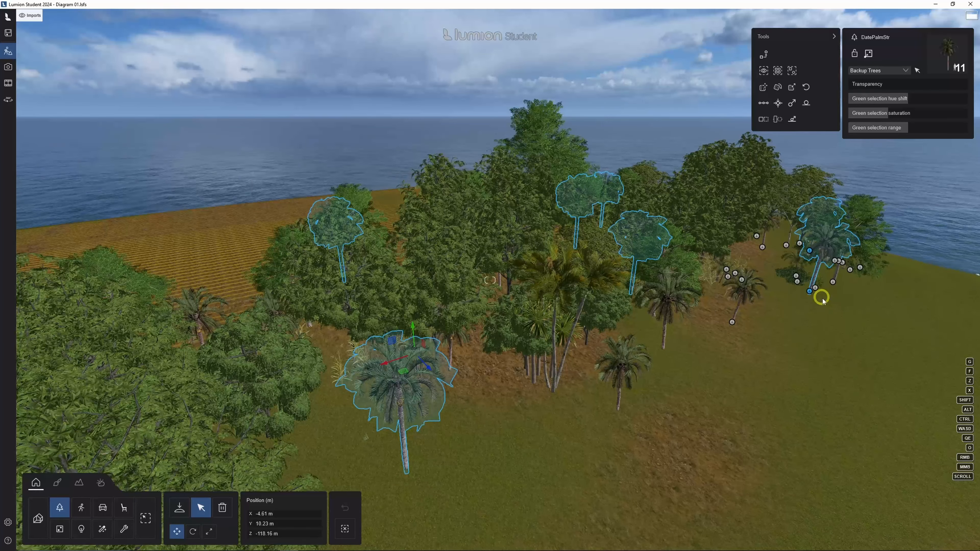
left_click(811, 59)
Place House NL 001 from the outdoor house models near the far corner of the farm field.
left_click(21, 71)
left_click(81, 153)
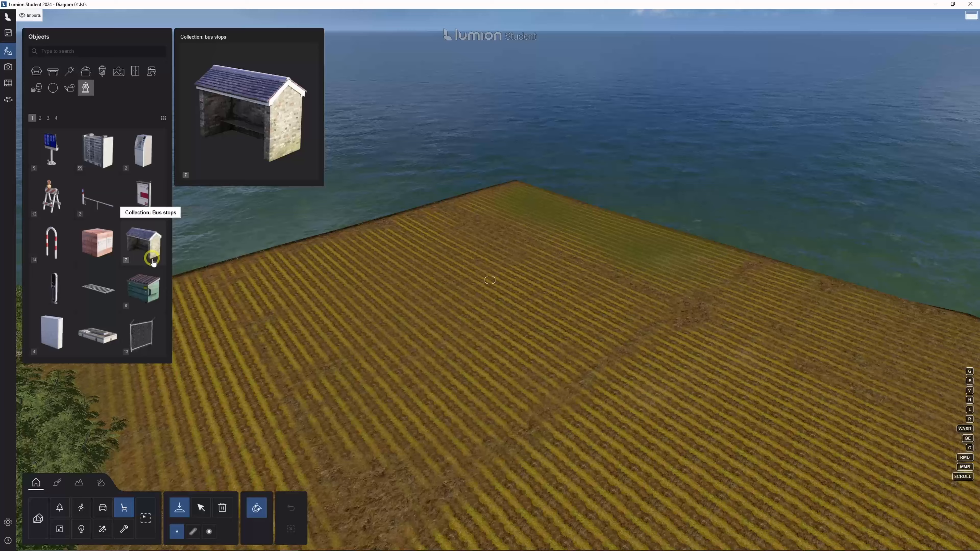
left_click(40, 118)
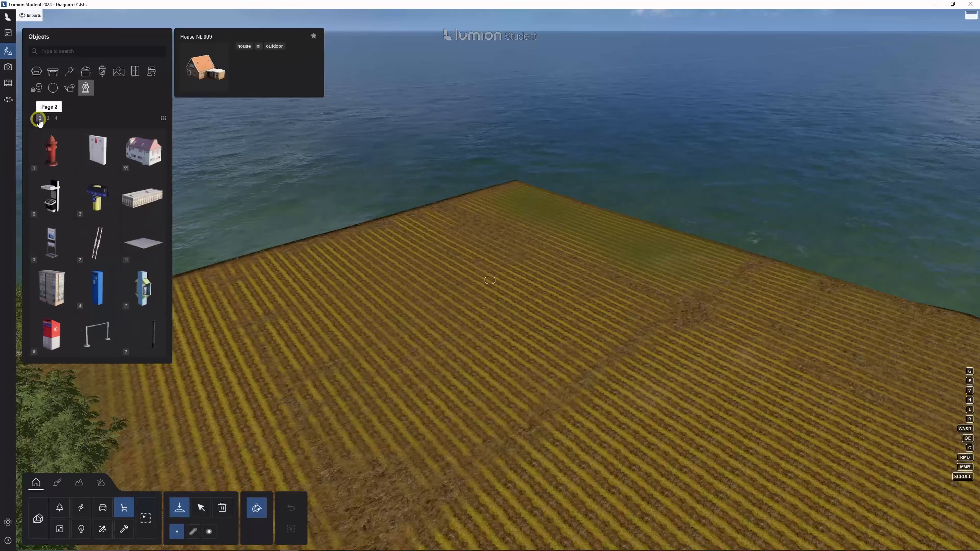
left_click(147, 156)
left_click(100, 334)
left_click(530, 210)
Rotate House NL 001 at the far corner of the field.
left_click(201, 507)
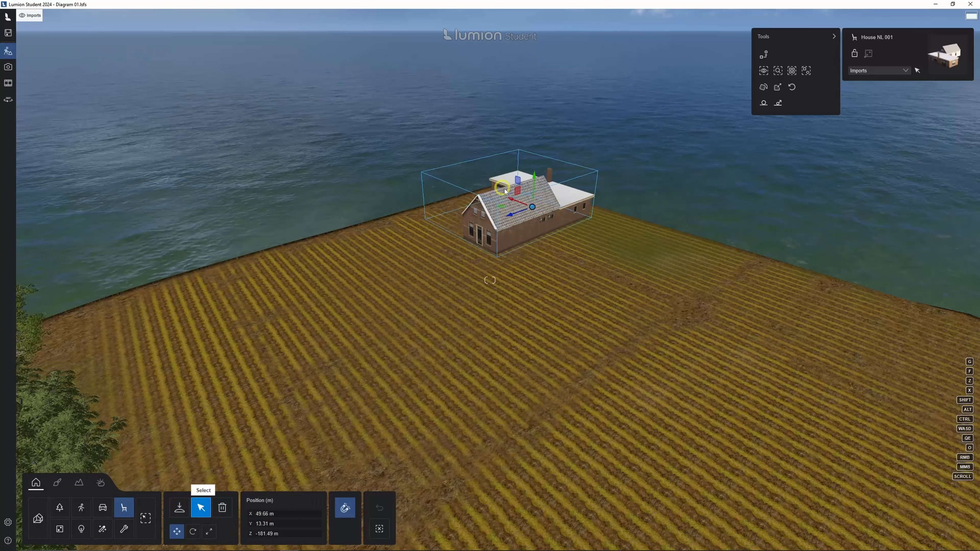
left_click(193, 532)
left_click_drag(502, 211, 540, 233)
left_click(177, 532)
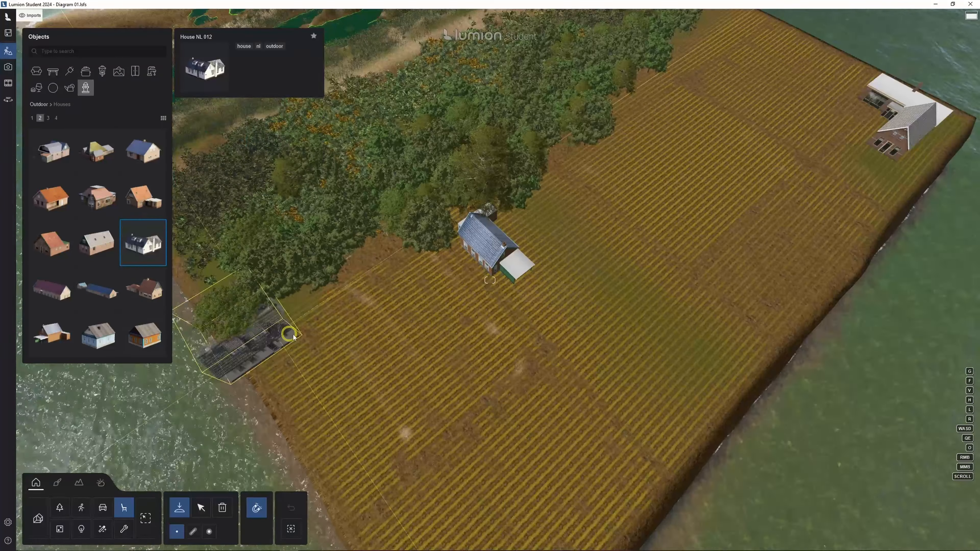
Place further houses along the forest edge of the field and rotate House NL 011.
left_click(97, 333)
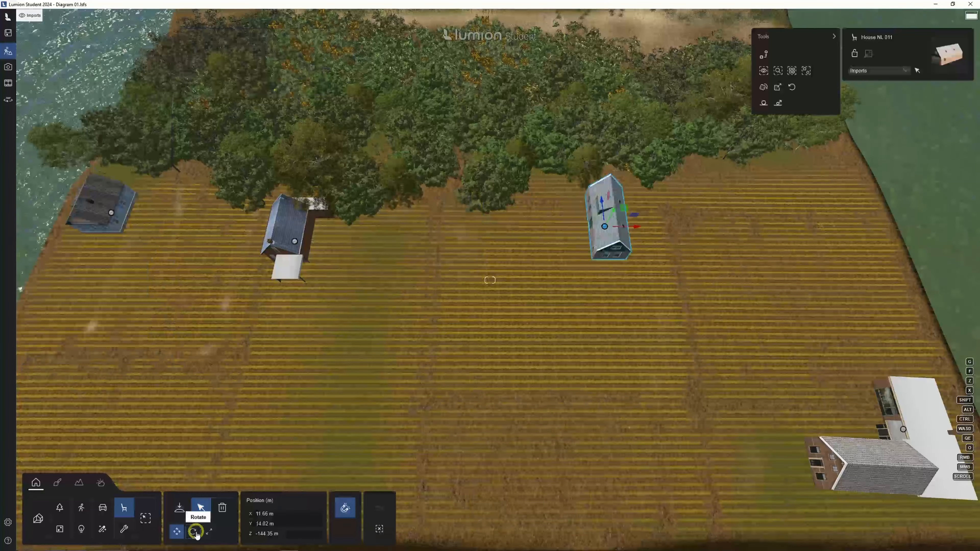
left_click_drag(266, 511, 280, 512)
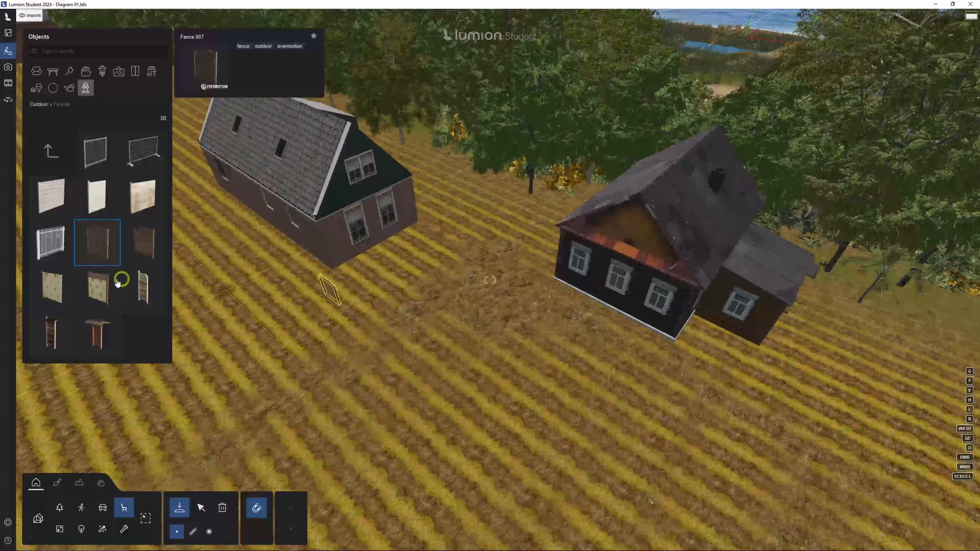
Place a line of Fence 005 panels across the field beside the houses and adjust their direction.
left_click(143, 196)
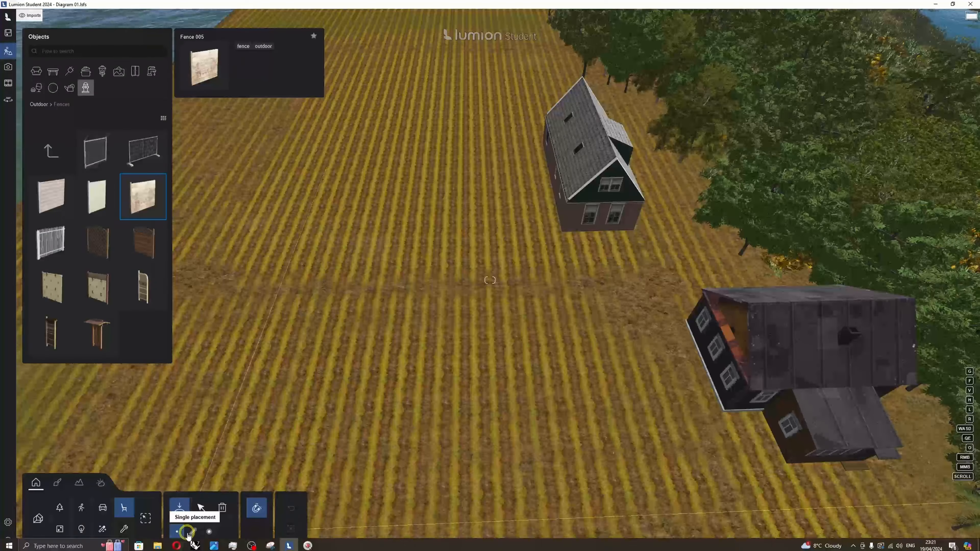
left_click(193, 532)
left_click(682, 278)
scroll(682, 278, "down", 5)
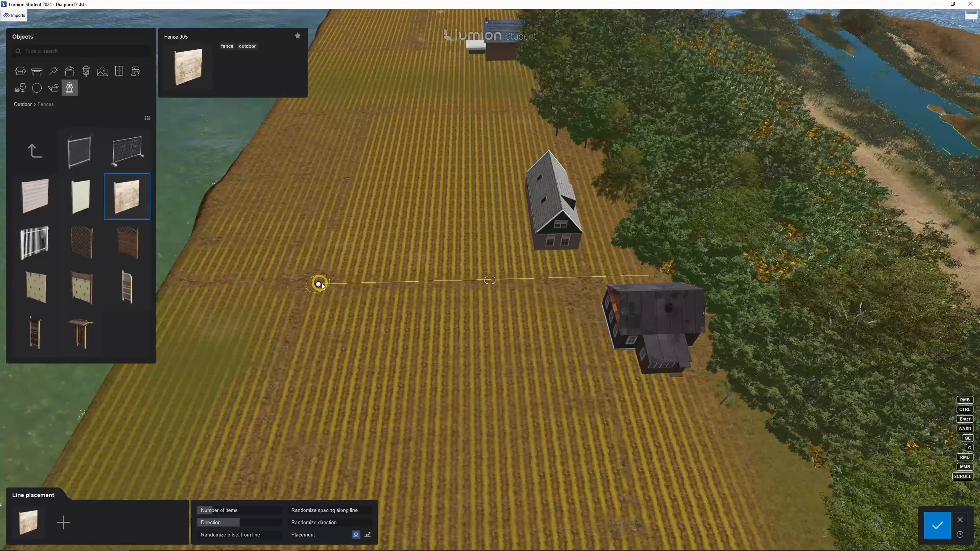
left_click(174, 280)
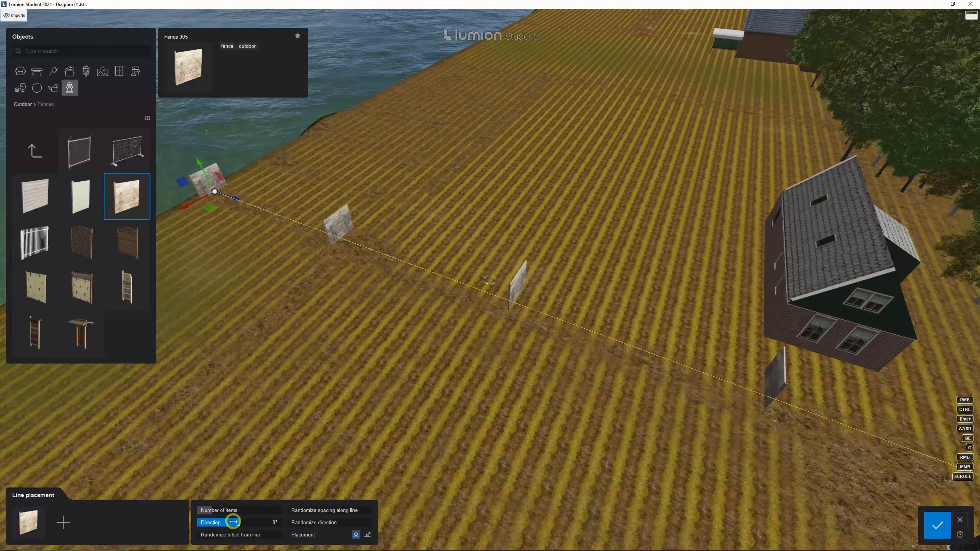
left_click_drag(269, 524, 234, 524)
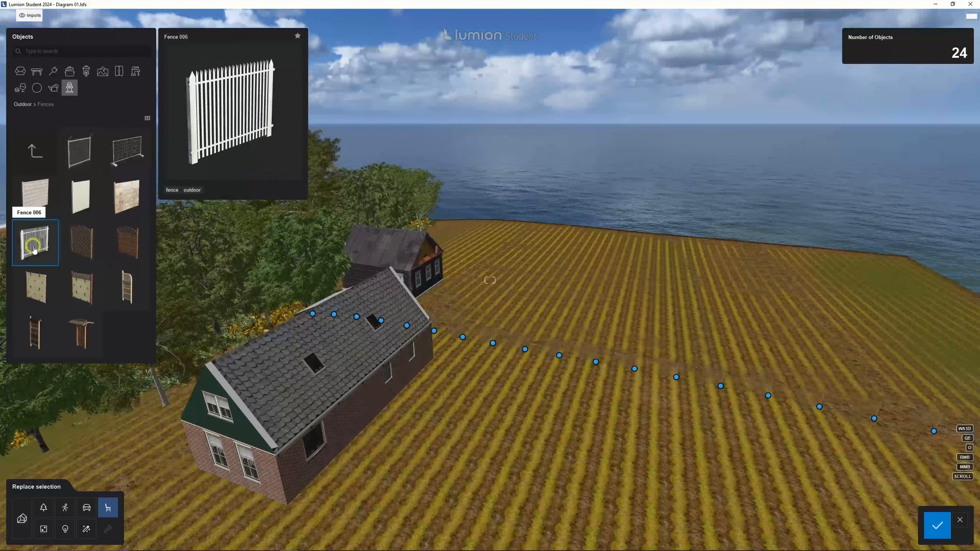
Replace the selected fence panels with other outdoor fence models to compare their styles.
left_click(127, 201)
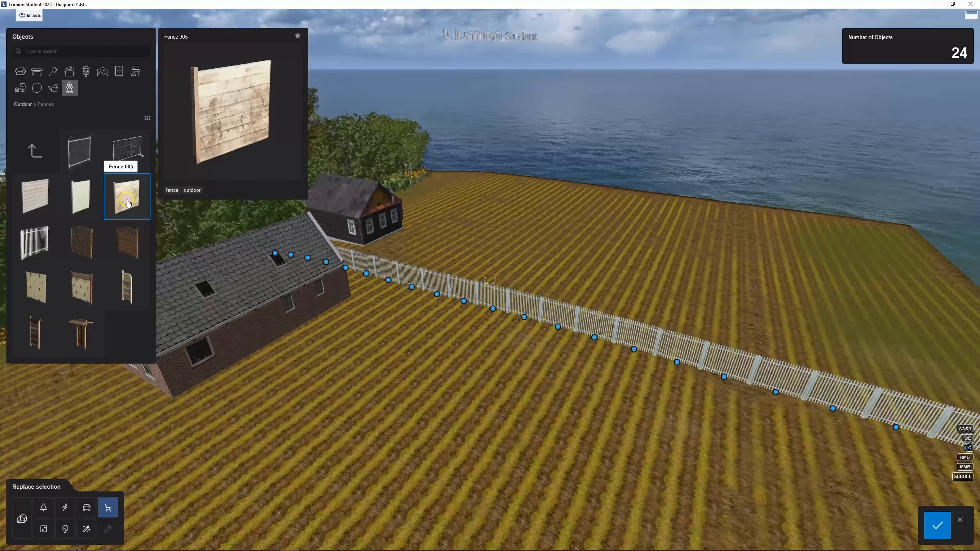
left_click(34, 195)
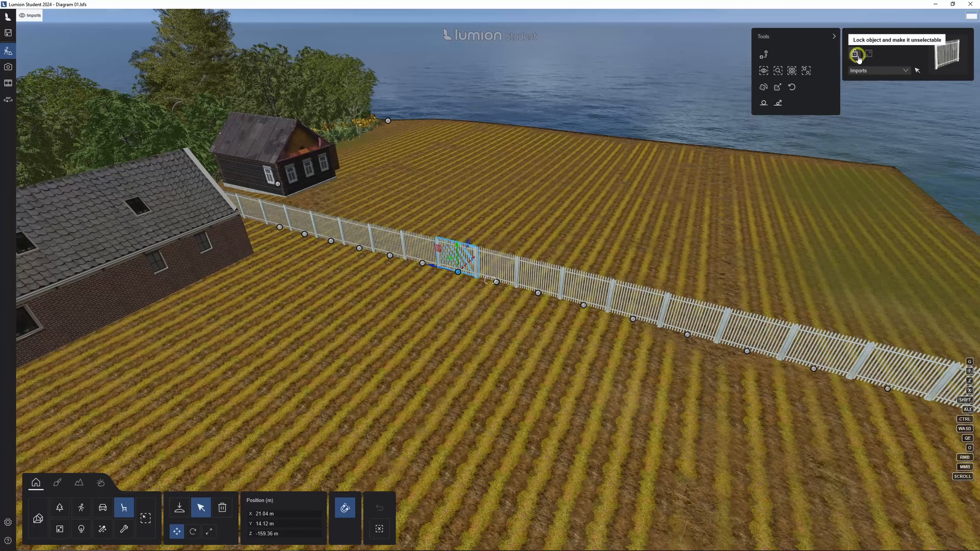
Group the fence pieces and leave copies of the group at intervals across the field.
left_click(865, 54)
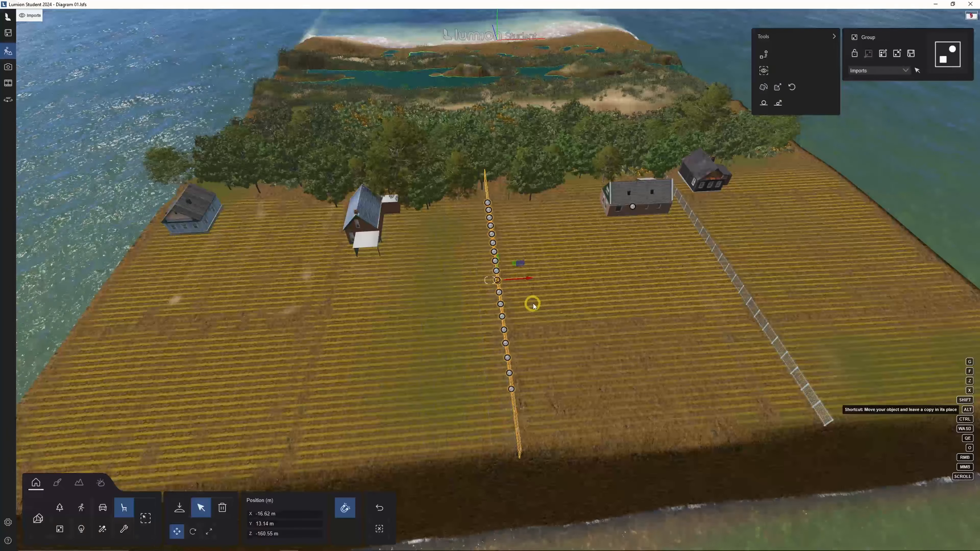
left_click_drag(483, 281, 357, 280)
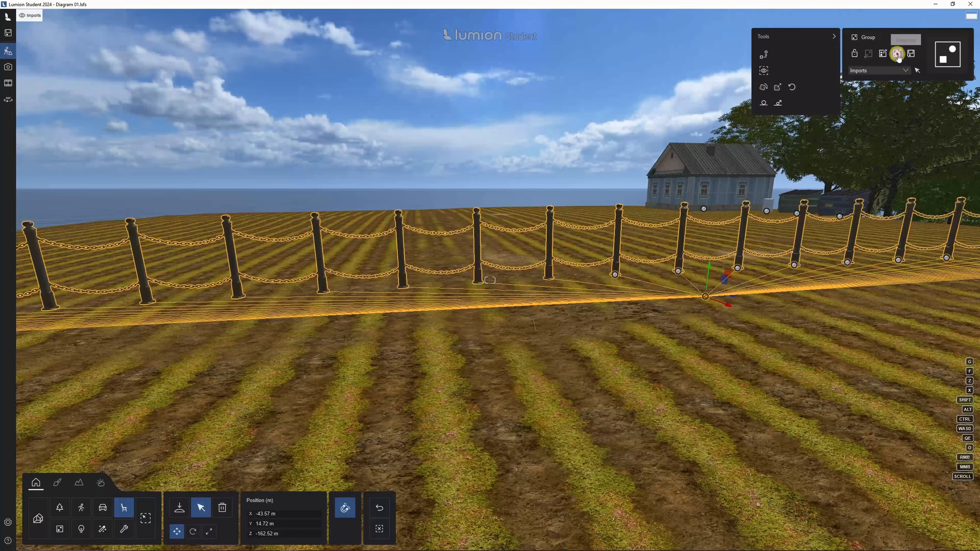
Ungroup the copied RailingChain 001 fences and conform their pieces to the landscape.
left_click(897, 54)
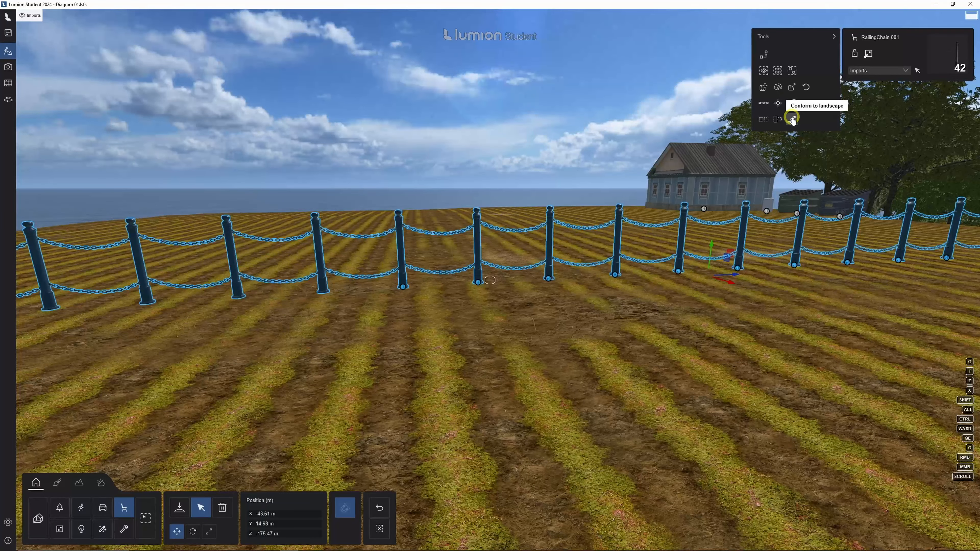
left_click(792, 119)
right_click_drag(574, 318, 574, 318)
left_click(452, 240)
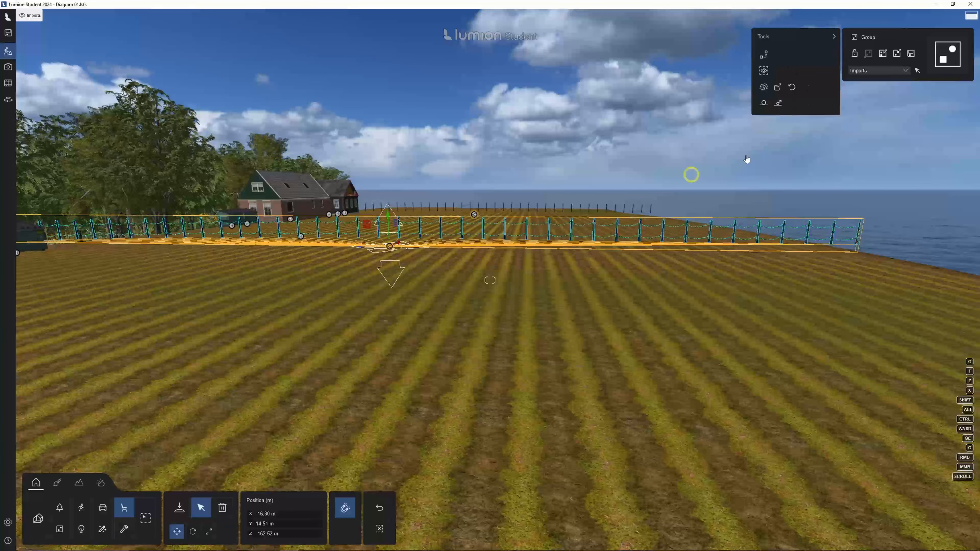
left_click(898, 54)
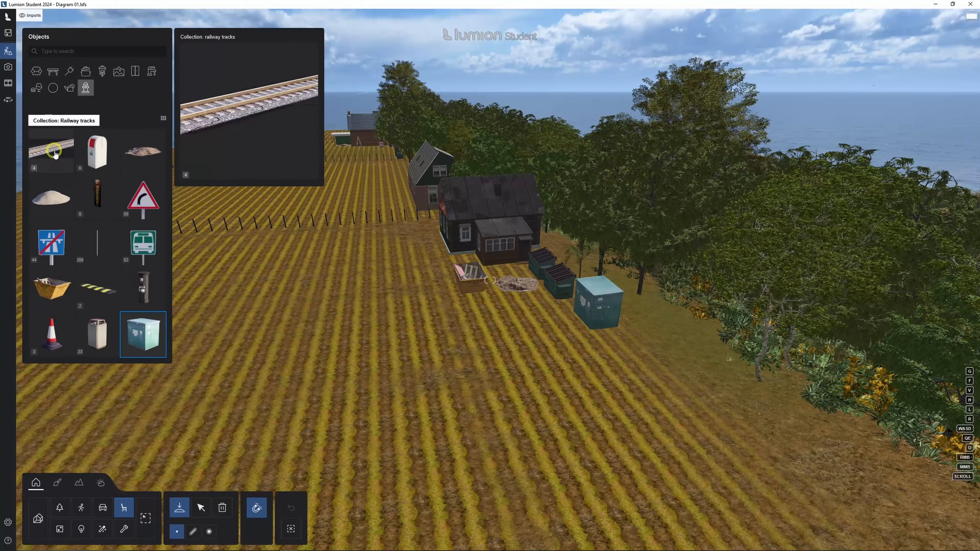
Choose the sand pile from the outdoor objects for the yard beside the dark wooden house.
left_click(52, 193)
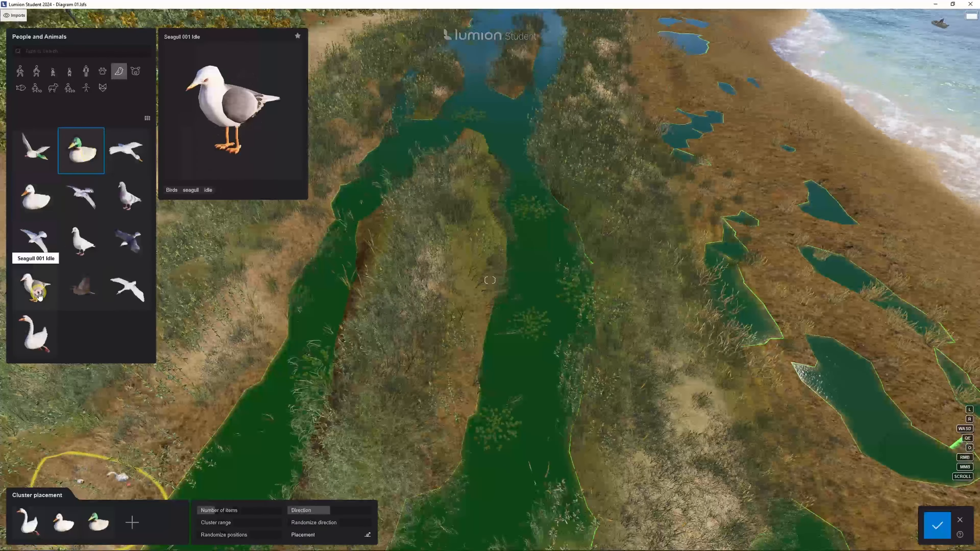
Add Seagull 001 Idle and a swan to the river's bird cluster, and randomize the placed birds' sizes.
left_click(40, 296)
double_click(36, 352)
key("s")
left_click_drag(199, 522, 217, 522)
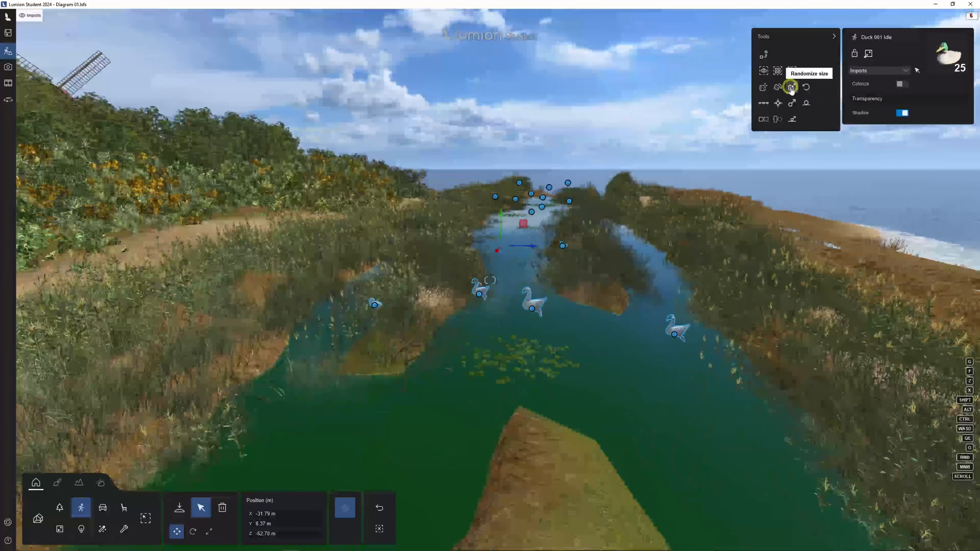
left_click(792, 88)
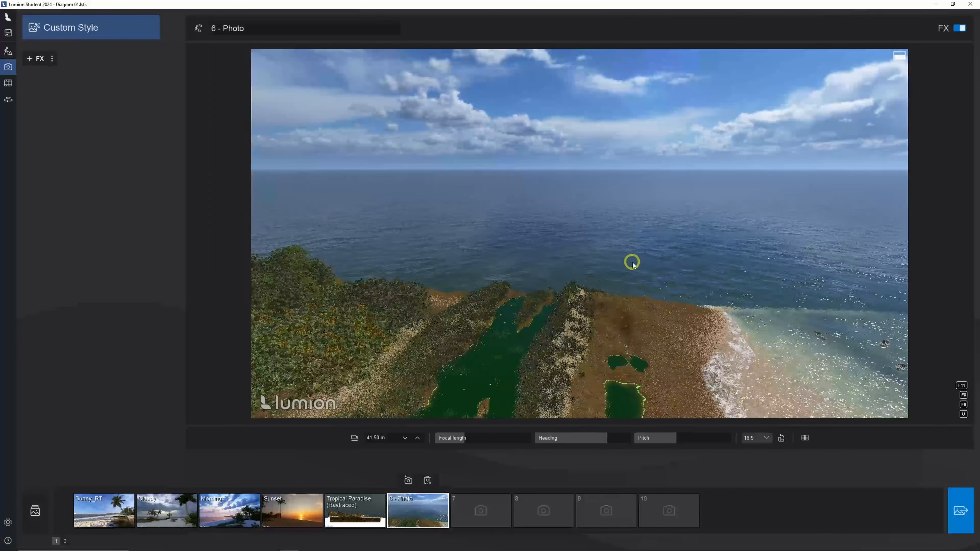
Frame the whole island from the sea in photo 6 and apply the RT Day style.
right_click_drag(632, 265, 594, 331)
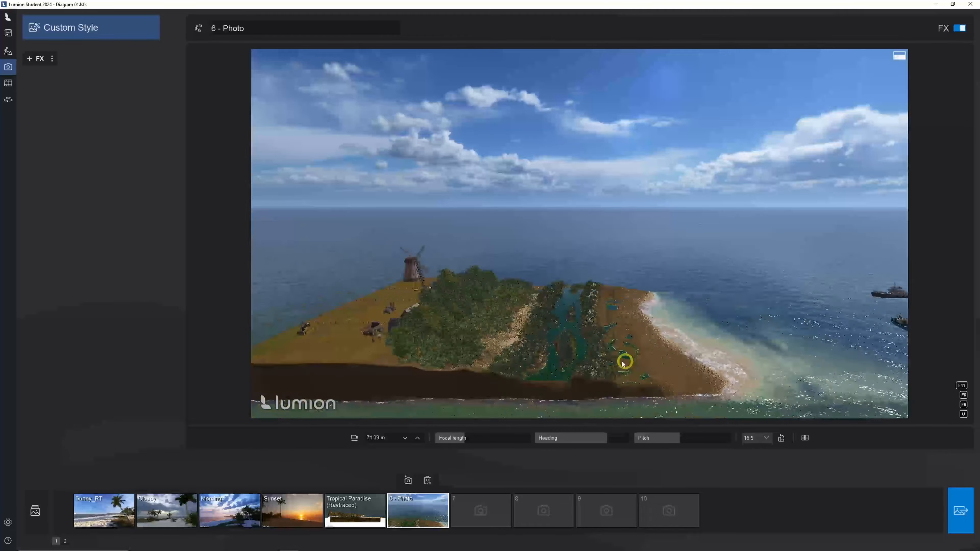
right_click_drag(624, 363, 585, 376)
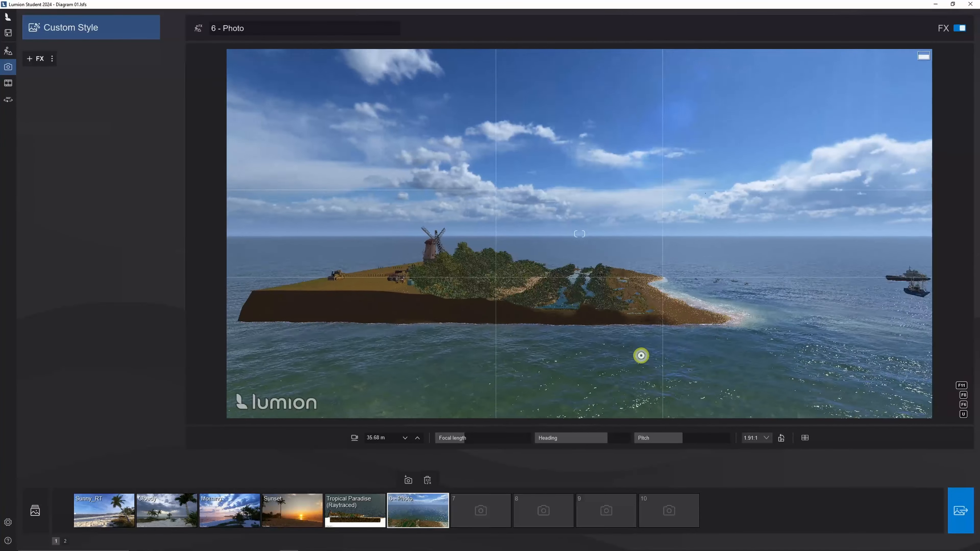
left_click(77, 27)
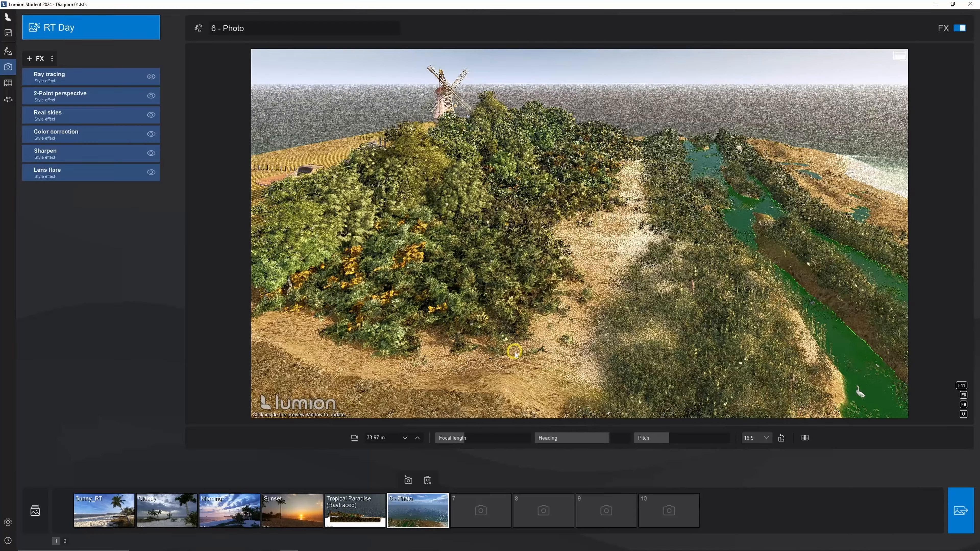
Increase photo 6's focal length and reframe the island's cut side from farther back over the water.
right_click_drag(495, 217, 495, 219)
key("s")
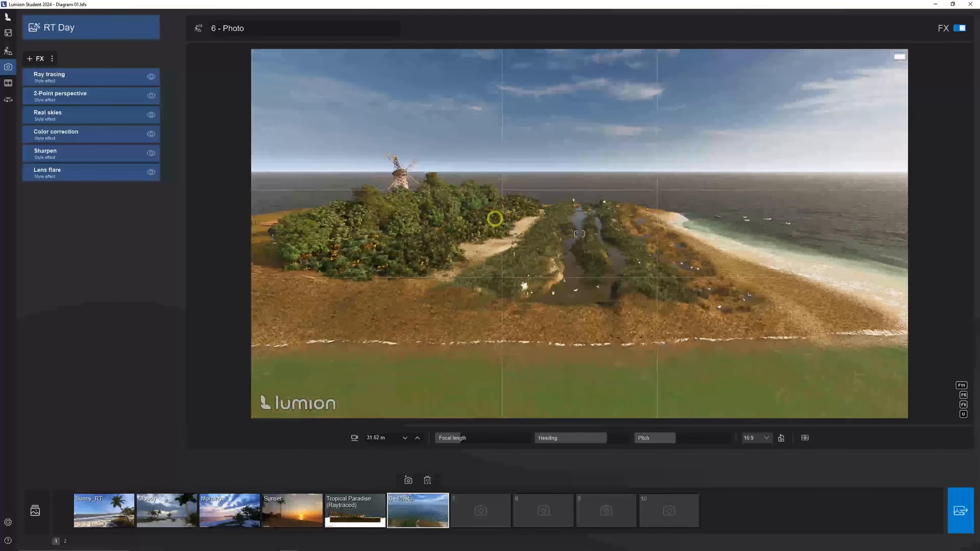
key("s")
right_click_drag(477, 316, 477, 316)
left_click_drag(459, 438, 491, 439)
key("s")
right_click_drag(555, 326, 555, 326)
key("w")
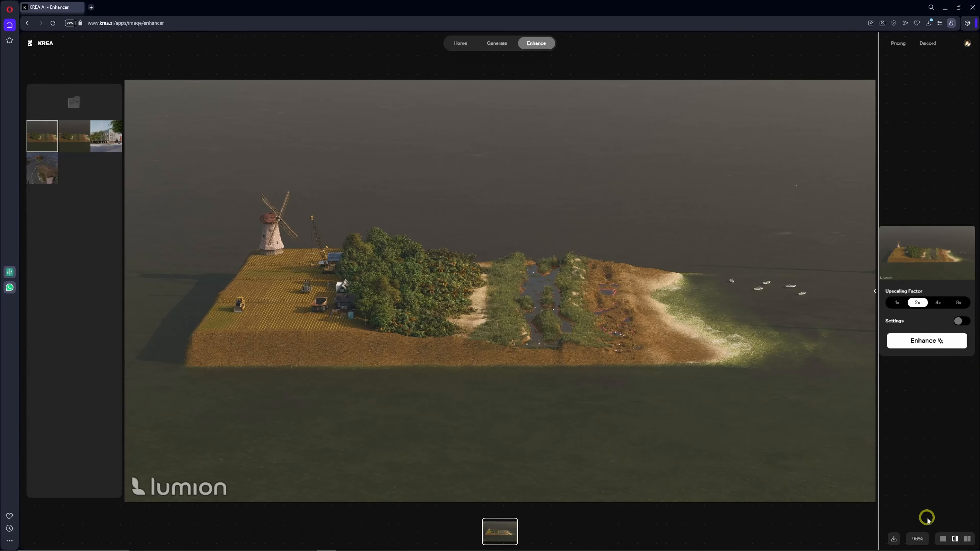
Compare the original and enhanced island render in the Krea enhancer around the river and beach.
mouse_move(101, 546)
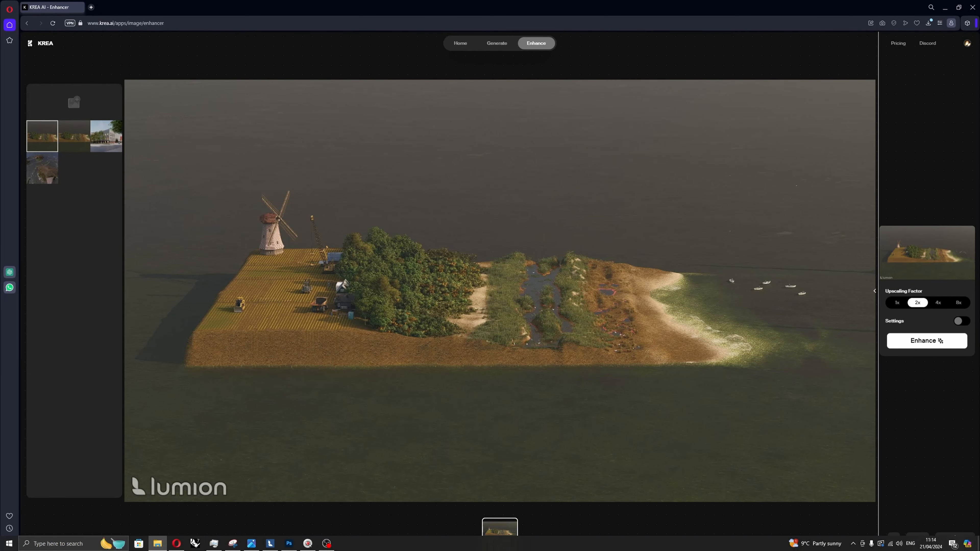
left_click_drag(979, 232, 699, 183)
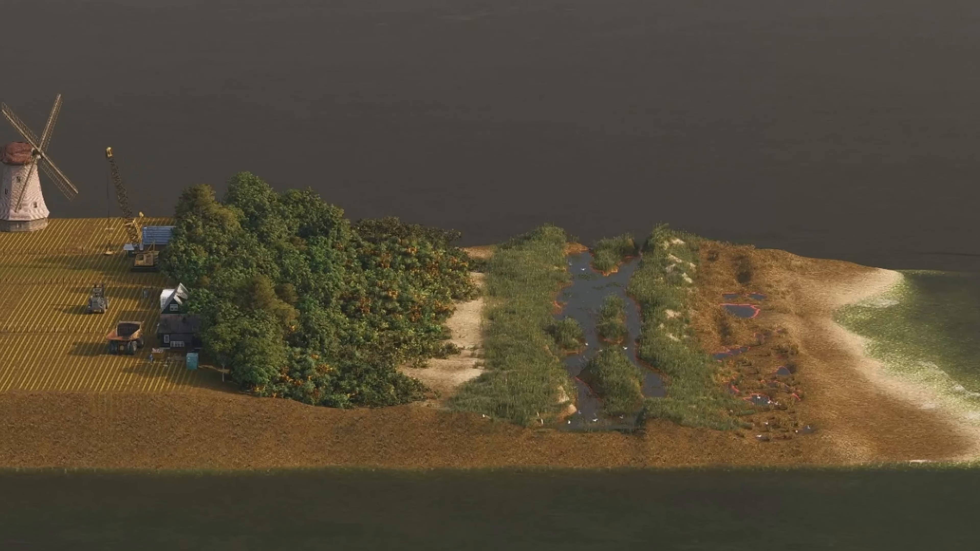
left_click_drag(942, 322, 564, 361)
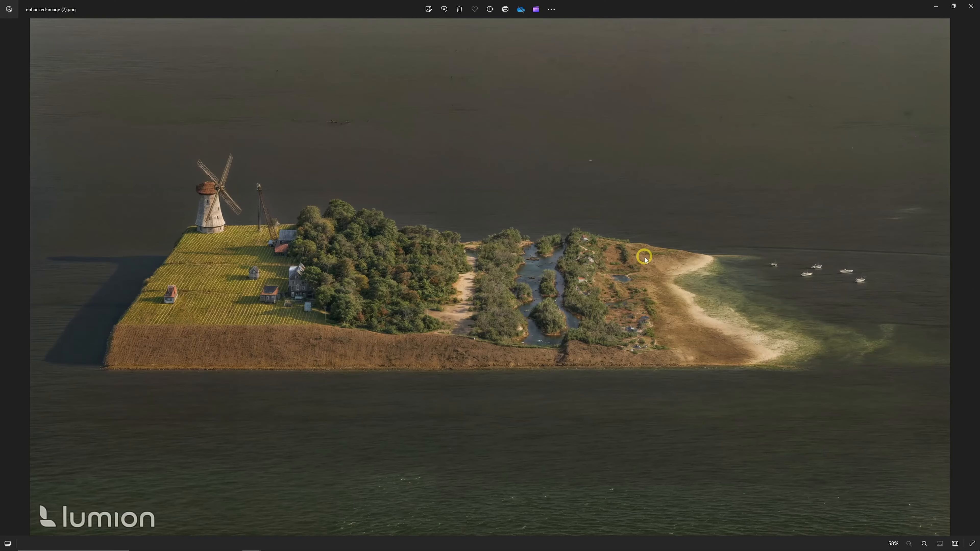
Examine enhanced-image (2).png in the image viewer, checking the beach, river islands and forest up close.
scroll(645, 259, "up", 5)
left_click_drag(676, 334, 475, 321)
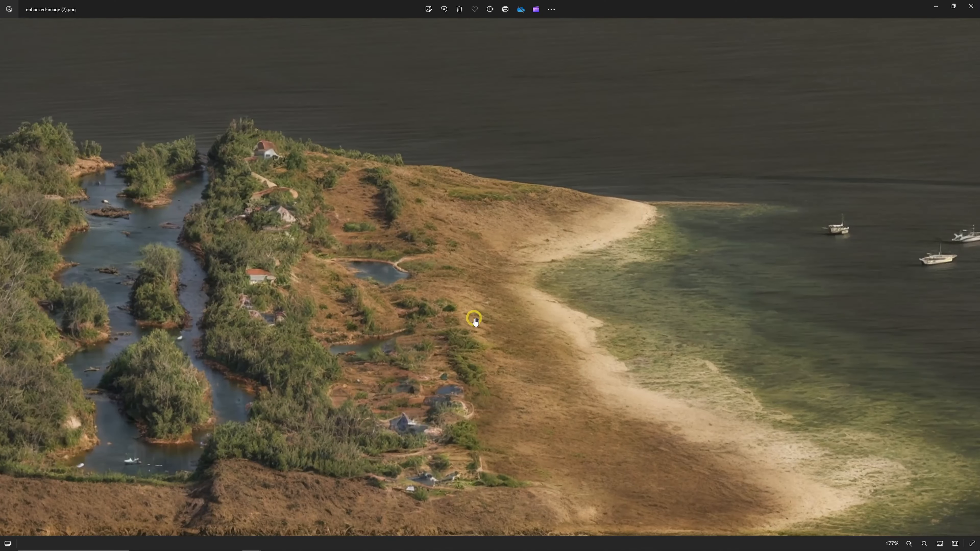
scroll(761, 344, "down", 5)
scroll(555, 336, "up", 4)
left_click_drag(231, 405, 641, 409)
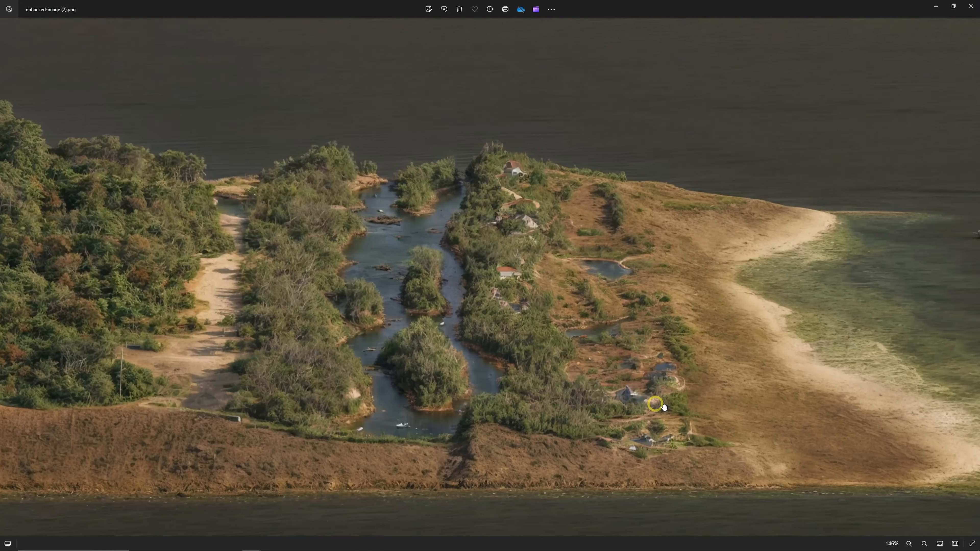
left_click_drag(162, 405, 626, 423)
left_click_drag(184, 370, 468, 383)
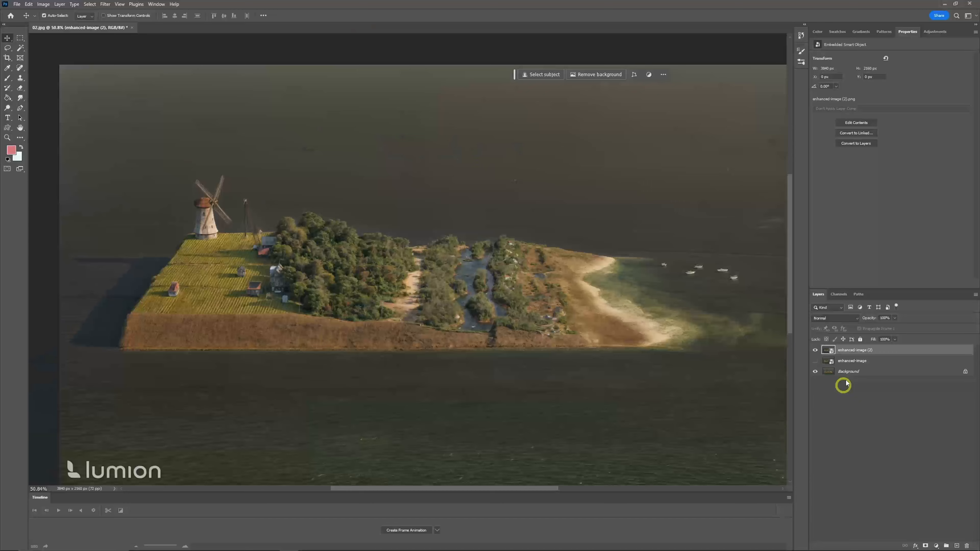
In Photoshop, compare the enhanced image (2) layer with the original render by toggling its visibility around the river.
left_click(814, 350)
left_click(815, 350)
scroll(259, 292, "up", 2, "alt")
scroll(656, 277, "up", 2, "alt")
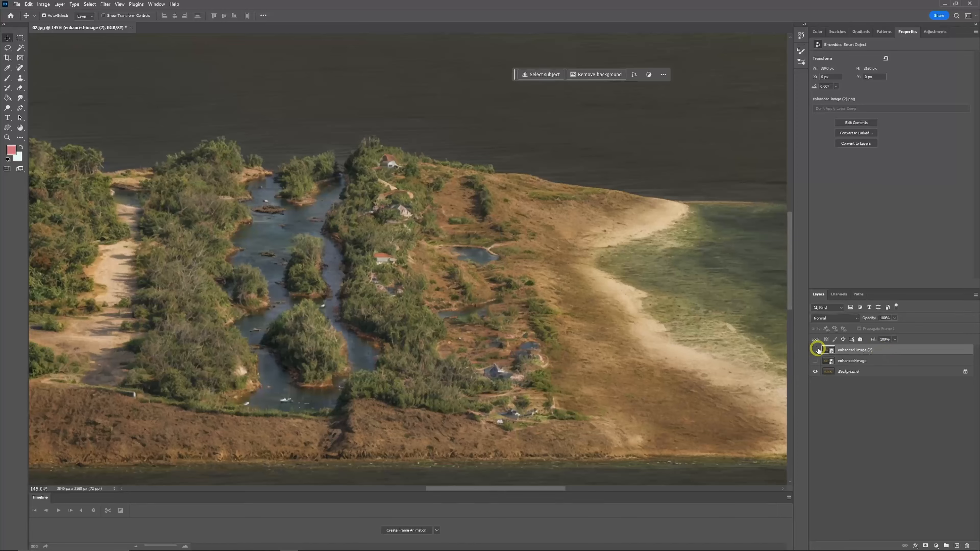
left_click(817, 349)
left_click(817, 349)
Lasso the unwanted small houses in the vegetation between river and beach and replace them with Generative Fill.
left_click_drag(385, 183, 454, 226)
scroll(455, 229, "up", 3, "alt")
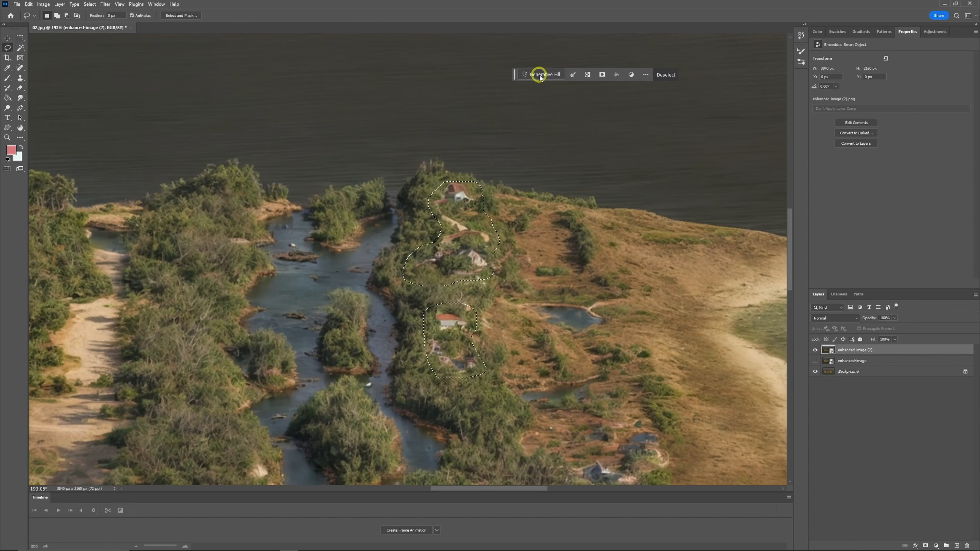
left_click(682, 75)
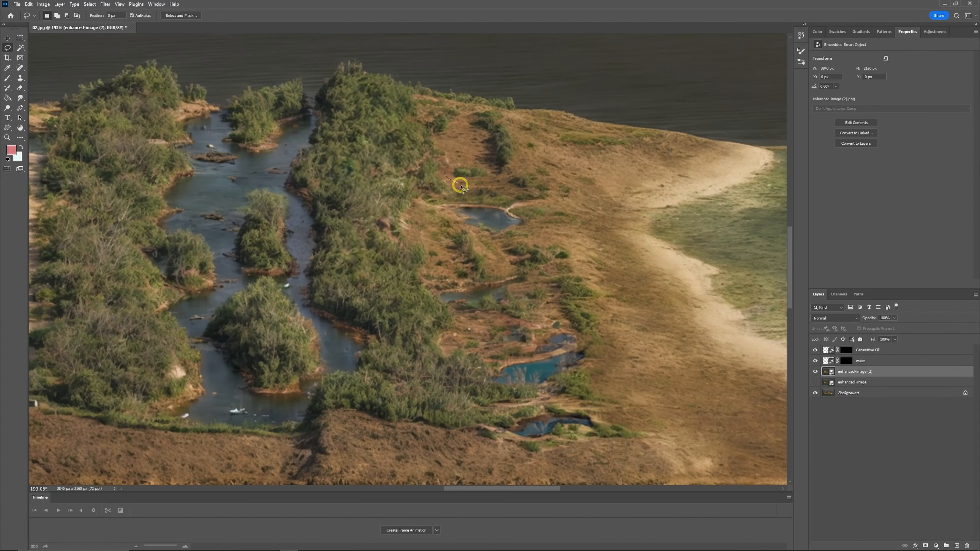
Generate lake water in the selected clearing beside the river trees, and convert the merged retouch layers to a smart object.
left_click(542, 74)
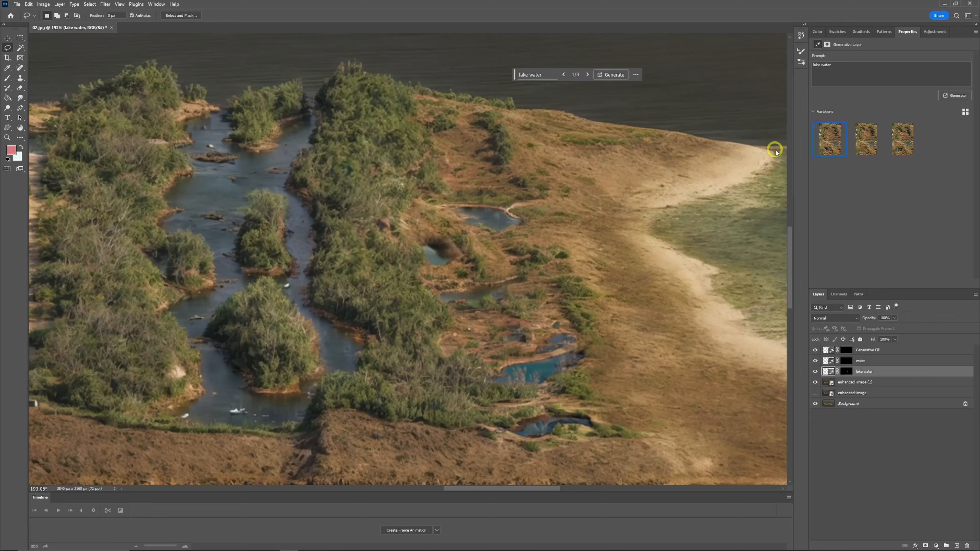
right_click(864, 371)
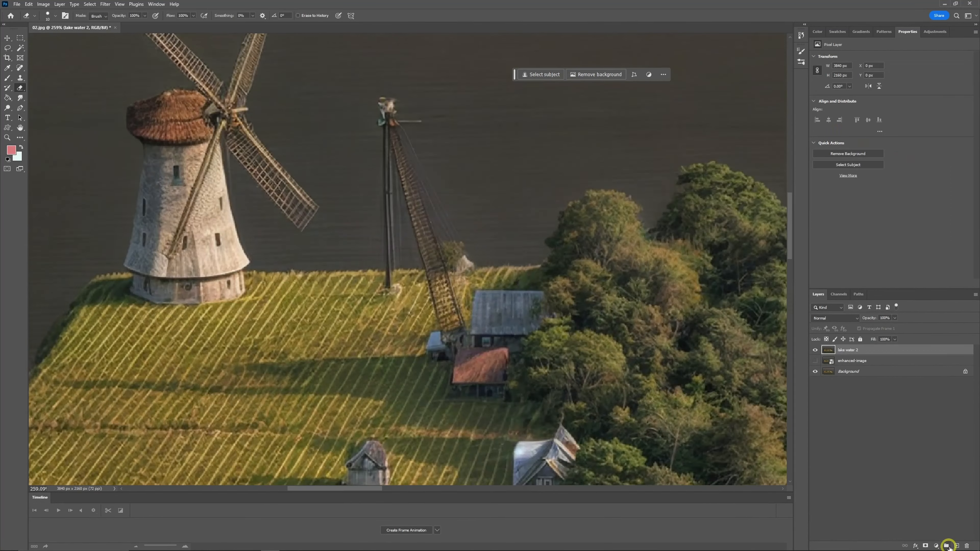
right_click(853, 350)
left_click(868, 228)
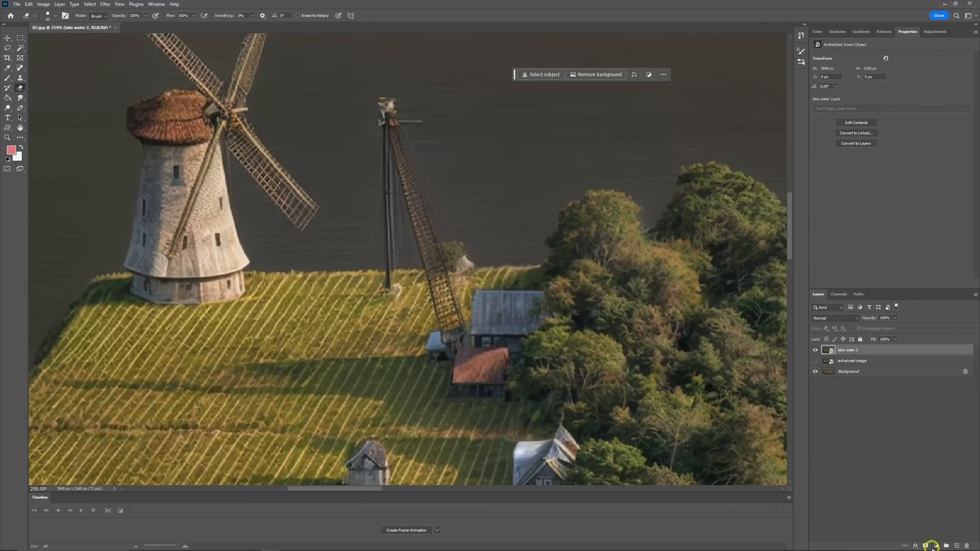
Add a layer mask to the lake water 2 layer and erase over the crane to bring back its original render.
scroll(505, 335, "down", 5, "alt")
scroll(470, 282, "up", 4, "alt")
key("bracketright")
key("bracketright")
key("bracketright")
left_click_drag(472, 289, 461, 255)
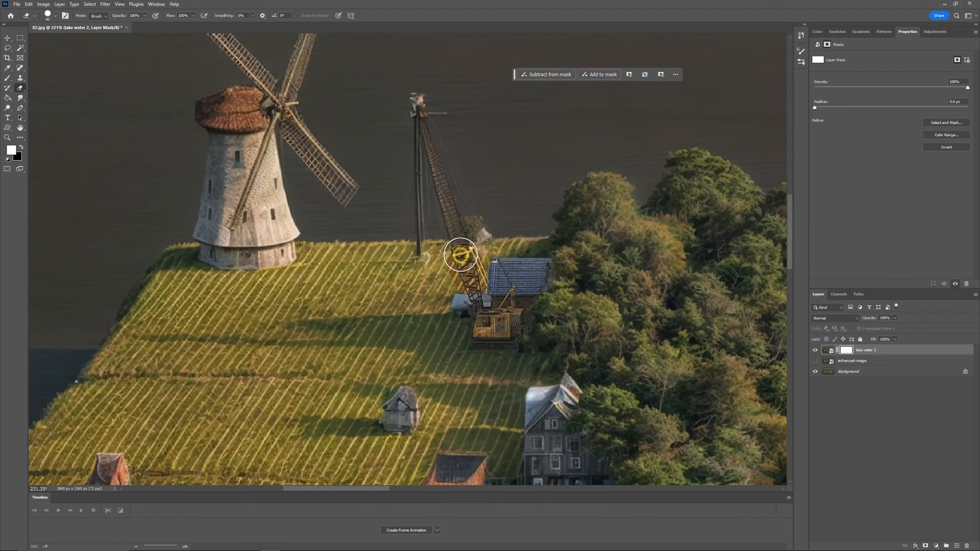
Erase the mask around the windmill's sails and tower to bring back the original windmill render.
scroll(527, 289, "down", 6, "alt")
scroll(423, 180, "up", 7, "alt")
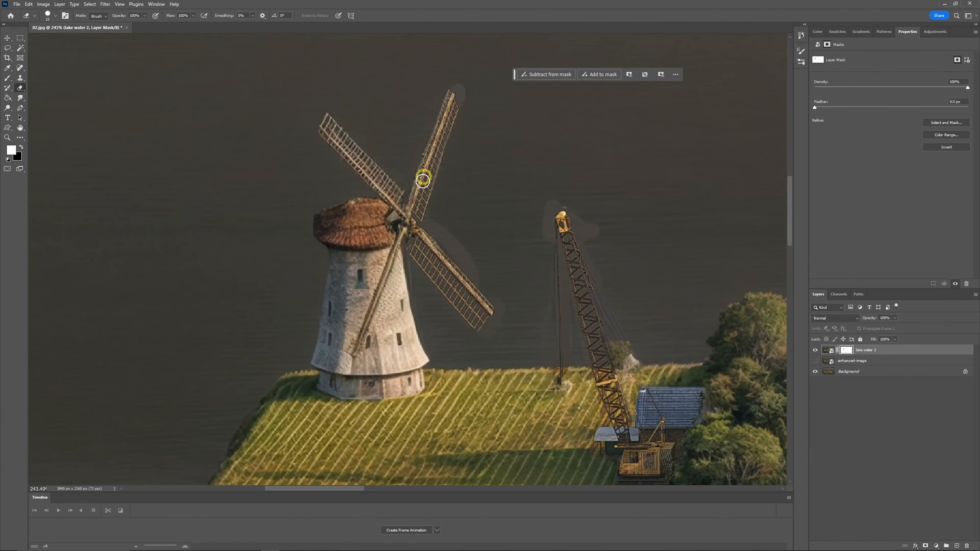
scroll(407, 333, "down", 1, "alt")
key("bracketright")
key("bracketright")
key("bracketright")
scroll(306, 280, "down", 4, "alt")
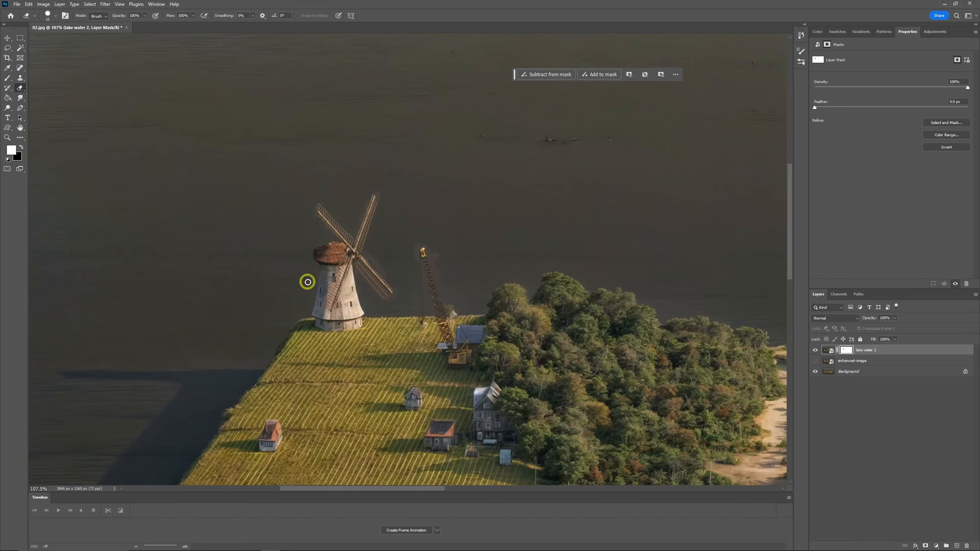
scroll(310, 268, "up", 6, "alt")
scroll(323, 266, "down", 5, "alt")
scroll(367, 227, "up", 4, "alt")
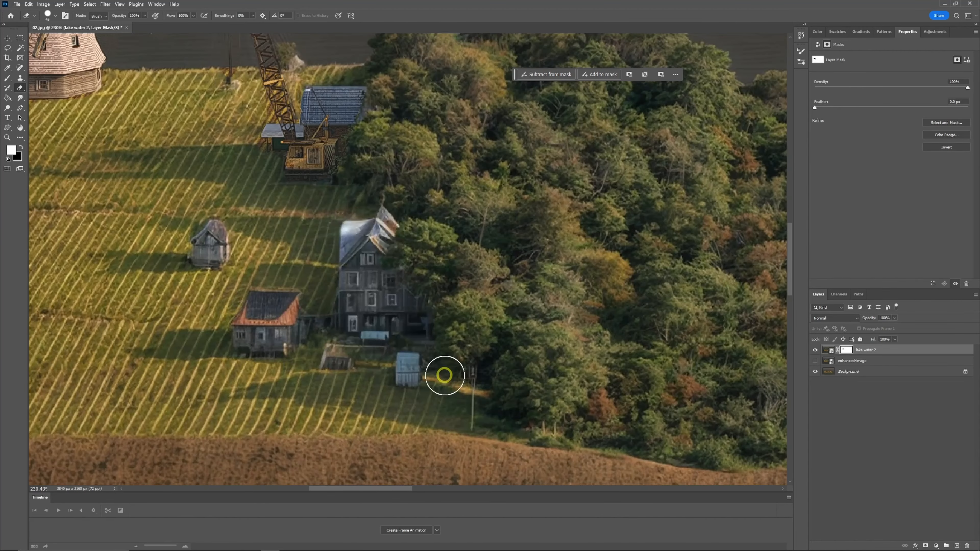
Restore the original bulldozer in the field through the mask, refining its outline with a smaller brush.
scroll(486, 346, "down", 4, "alt")
scroll(294, 351, "up", 5, "alt")
scroll(269, 361, "up", 4, "alt")
key("bracketleft")
key("bracketleft")
key("bracketleft")
key("bracketleft")
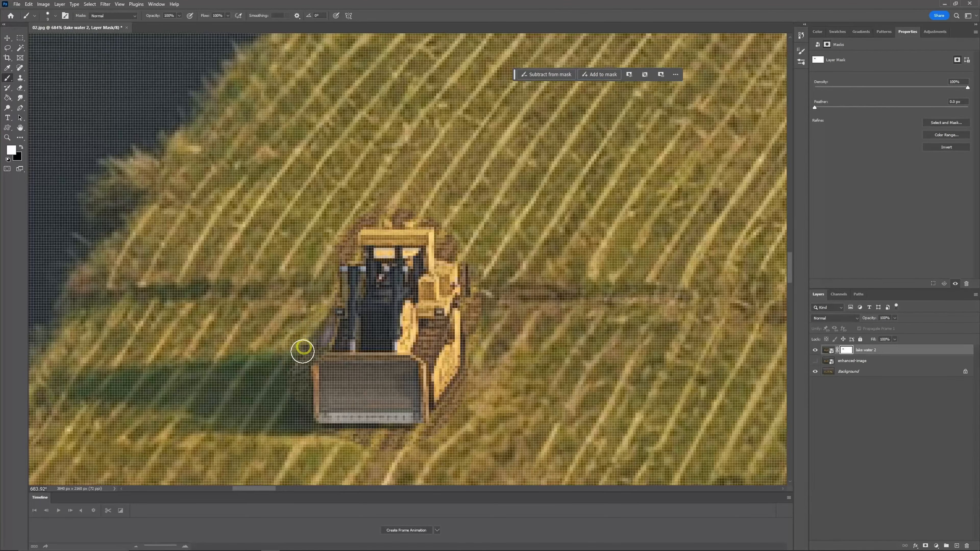
Discard the lake water 2 layer's current mask and mask the island and adjoining sea out on a white background.
key("ctrl+0")
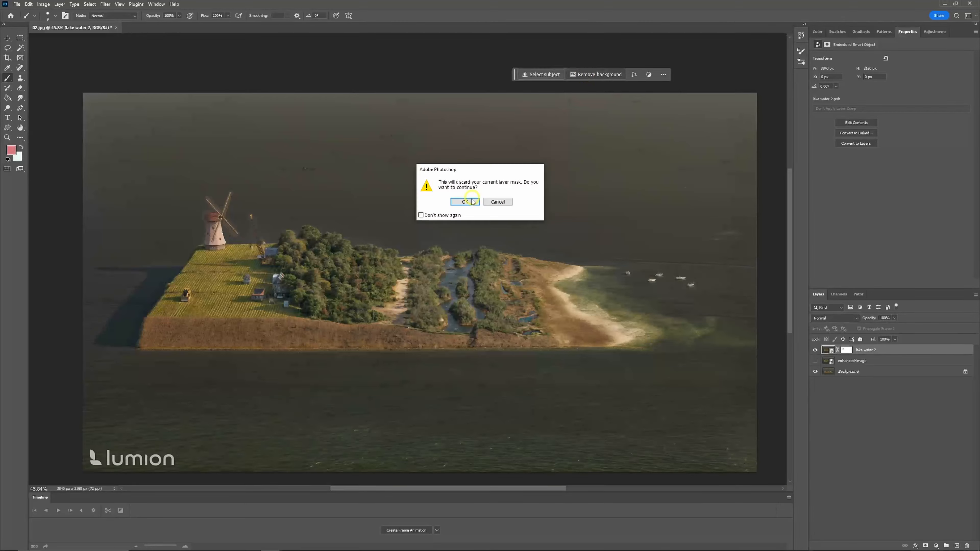
left_click(473, 202)
scroll(181, 282, "up", 3, "alt")
left_click(845, 350)
scroll(154, 231, "up", 5, "alt")
scroll(241, 222, "down", 4, "alt")
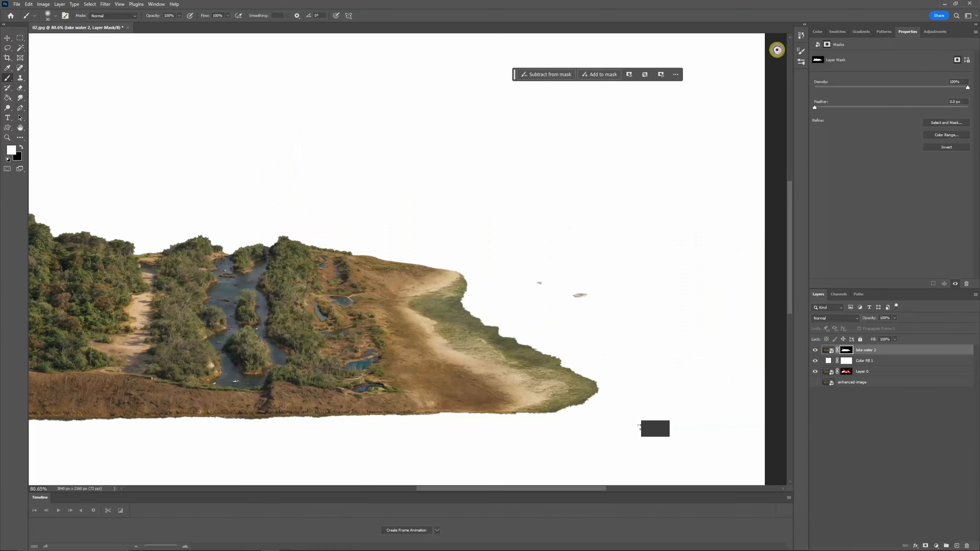
left_click_drag(656, 294, 689, 372)
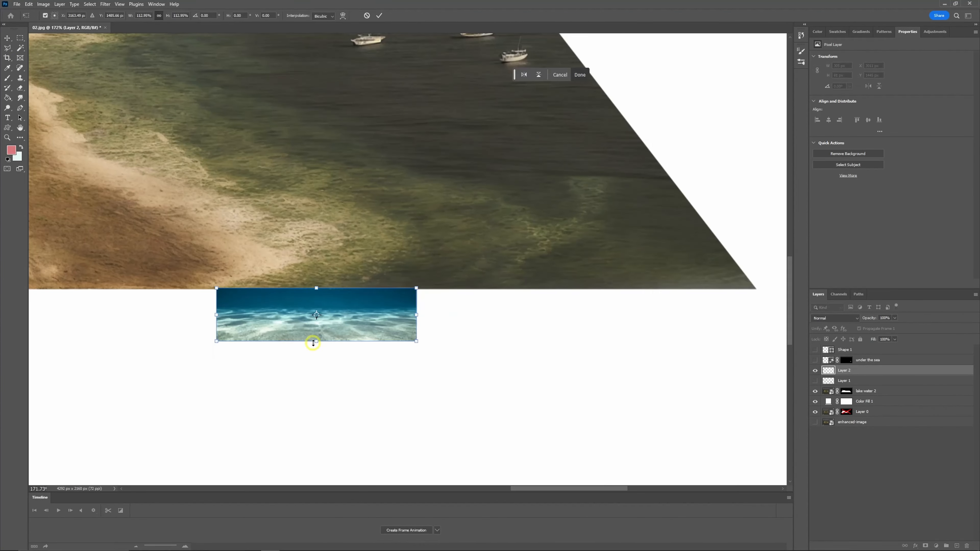
Extend the underwater image strip along the sea's front edge and warp its seabed into a curve rising towards the beach.
left_click_drag(416, 315, 754, 321, "alt+shift")
left_click(28, 4)
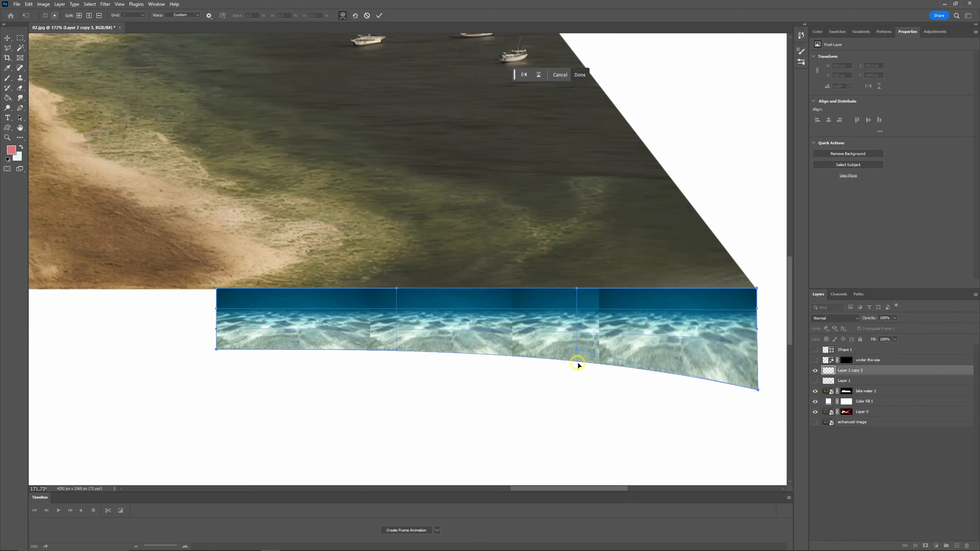
scroll(582, 341, "down", 5, "alt")
scroll(372, 372, "up", 8, "alt")
left_click_drag(372, 372, 375, 323)
scroll(689, 333, "down", 5, "alt")
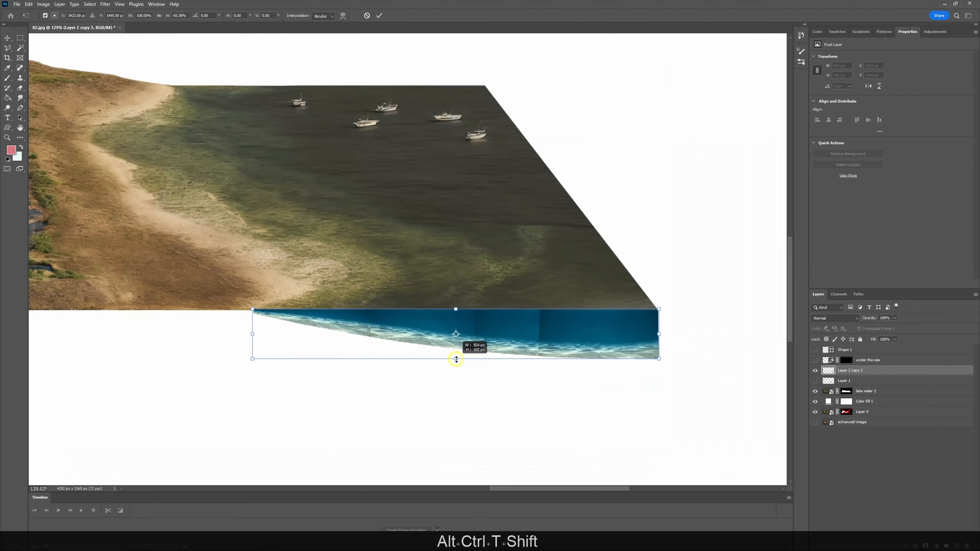
Generate the under-the-sea fill for the water section and set the wave strip's blend mode to Pin Light.
left_click(951, 97)
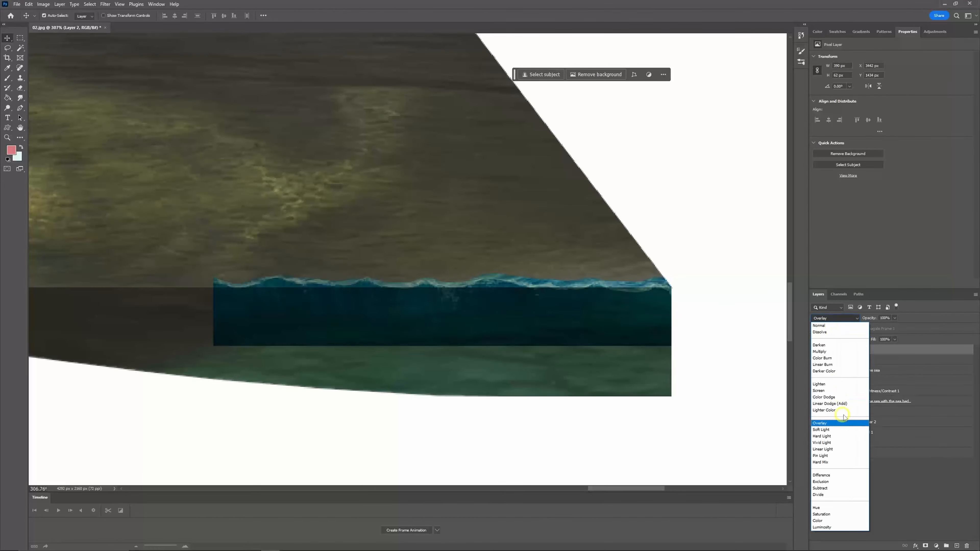
left_click(822, 527)
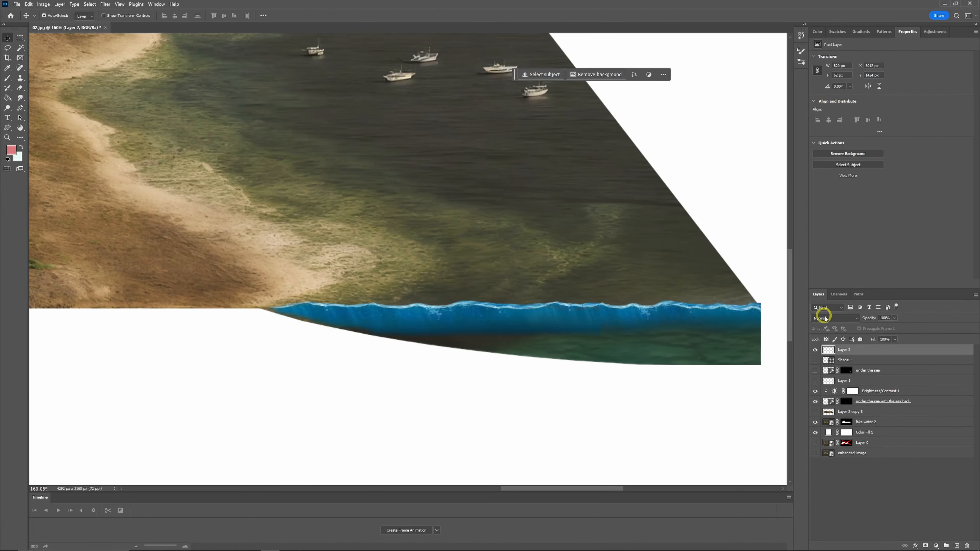
left_click(835, 318)
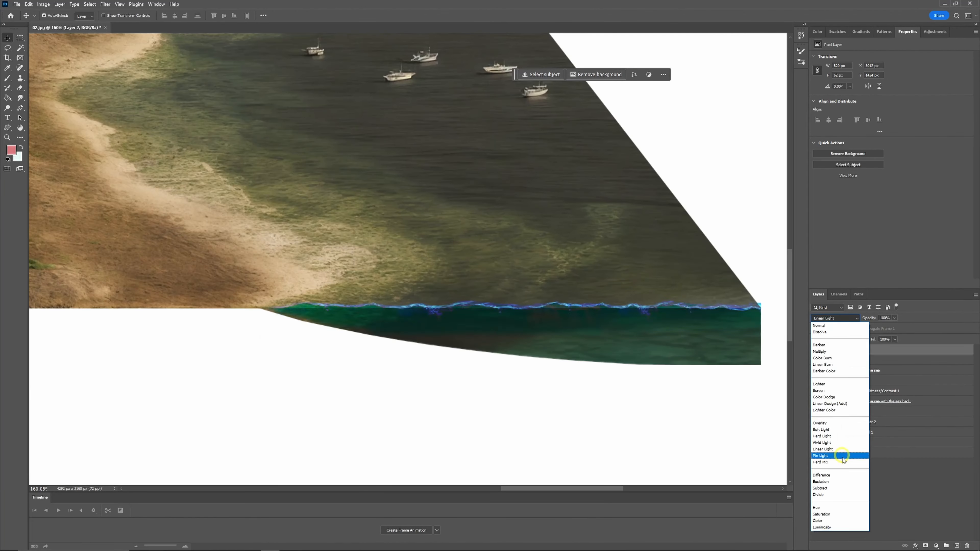
left_click(841, 455)
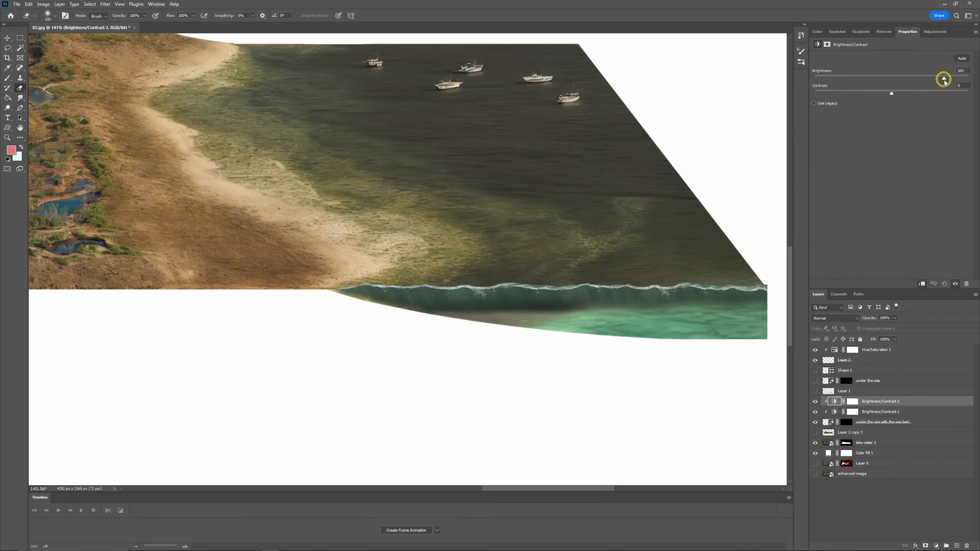
Lower the brightness of the second Brightness/Contrast adjustment on the underwater section and undo the last change.
left_click_drag(947, 76, 900, 79)
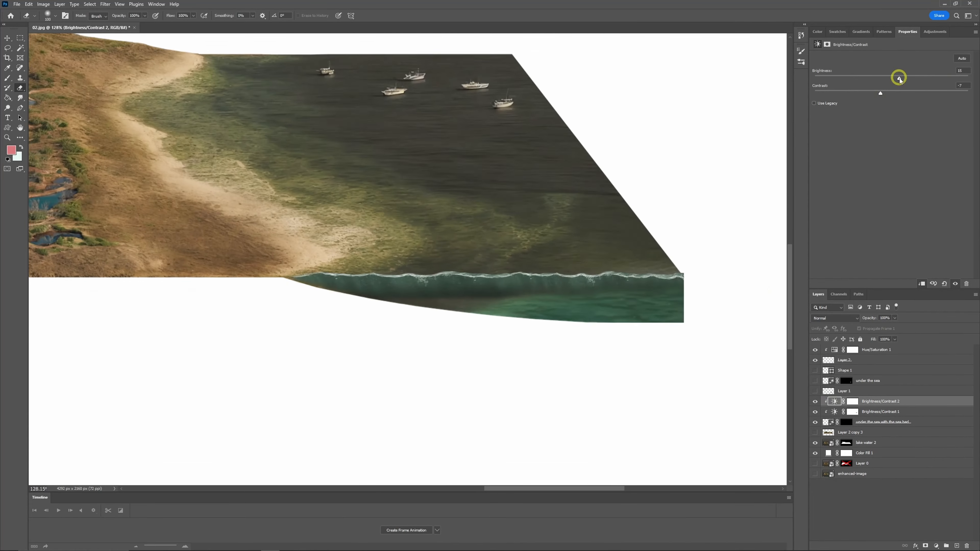
key("ctrl+z")
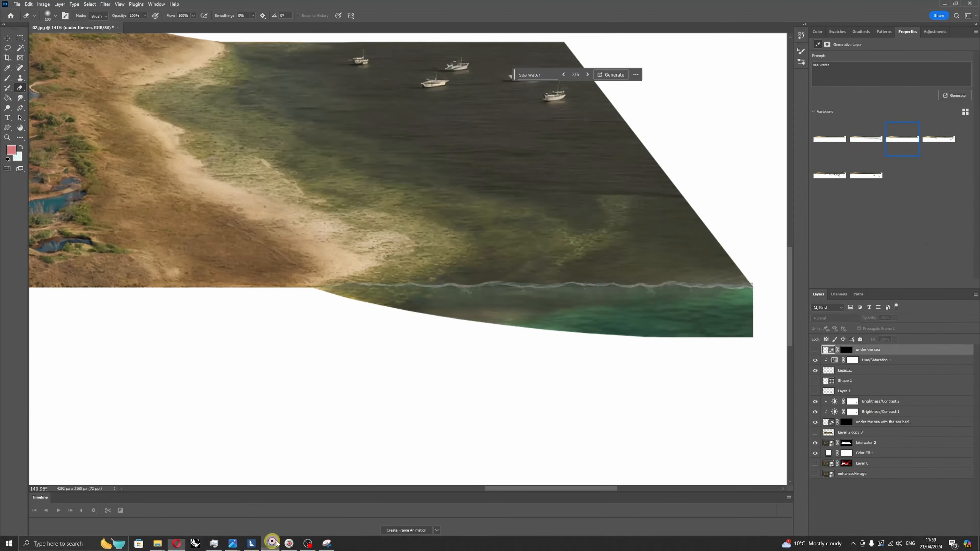
Duplicate the rippled seabed texture along the underwater section with Lighten blending, and change the merged strip's blend mode.
left_click_drag(440, 335, 579, 336, "alt")
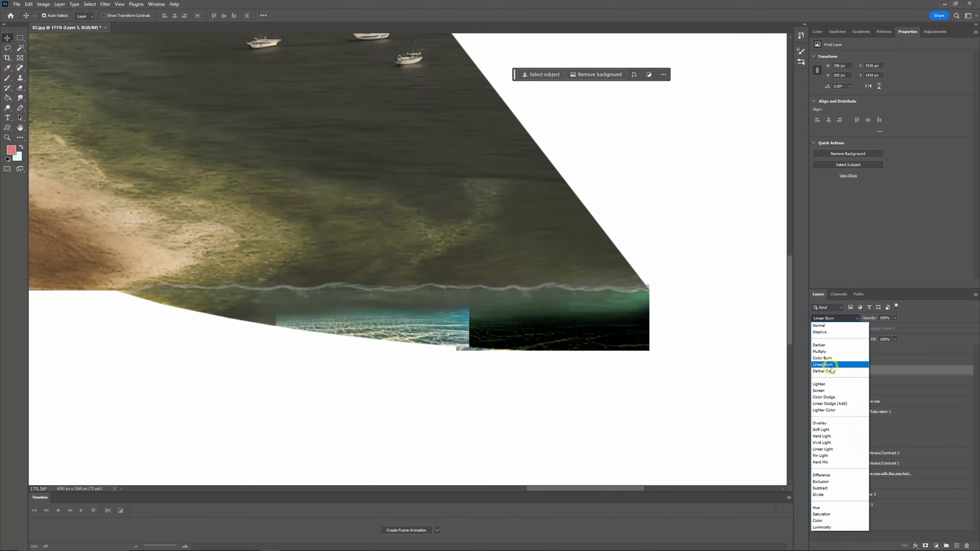
left_click(842, 372)
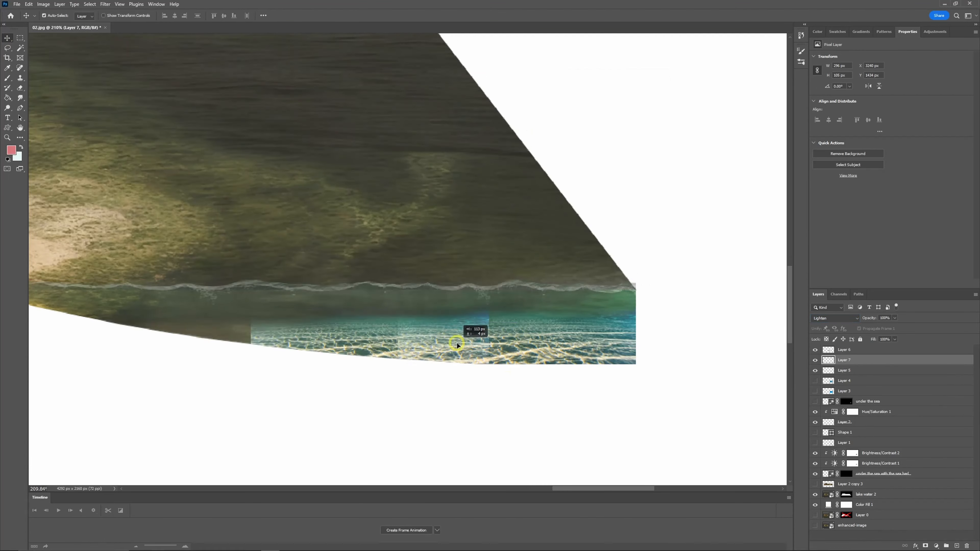
left_click_drag(456, 345, 104, 328, "alt")
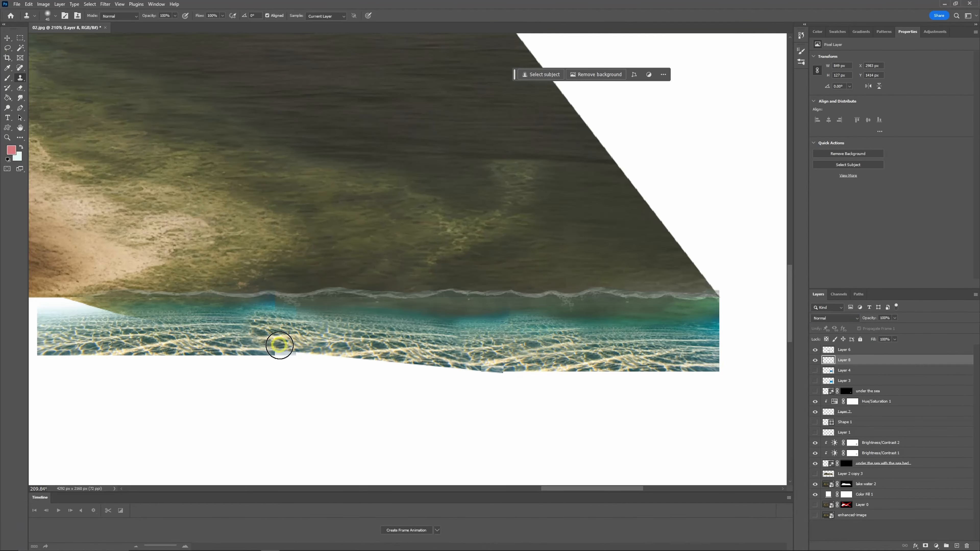
left_click(836, 318)
left_click(833, 444)
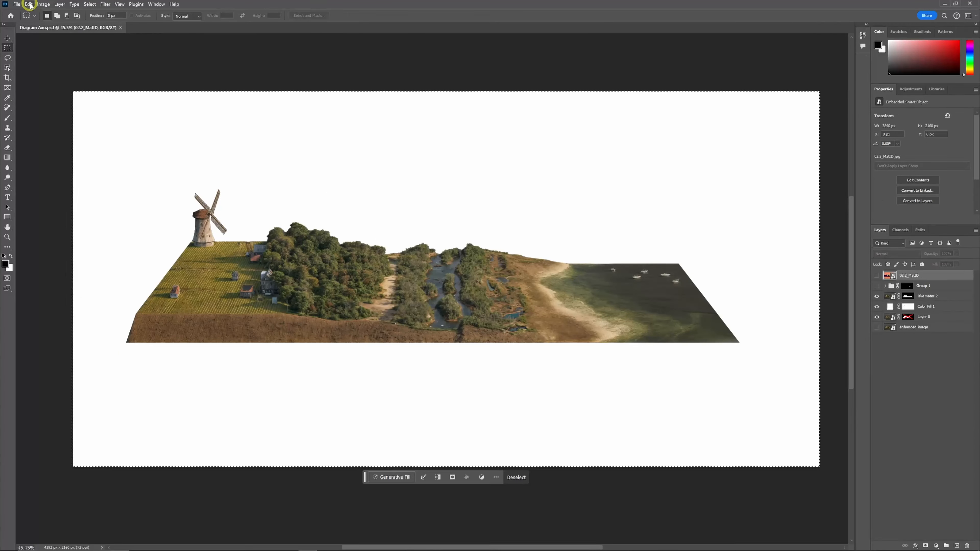
Open the merged diagram layer in the Camera Raw Filter for colour adjustment.
left_click(105, 4)
left_click(127, 61)
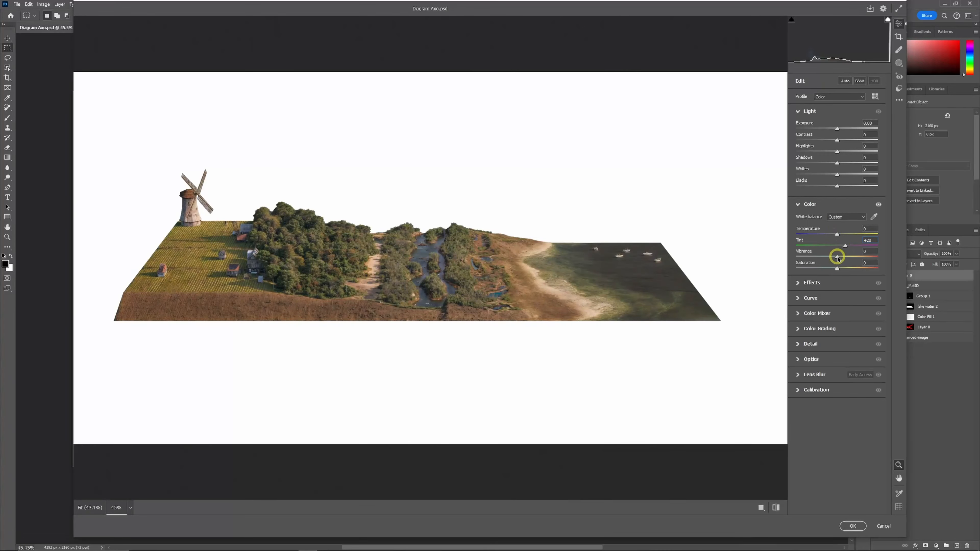